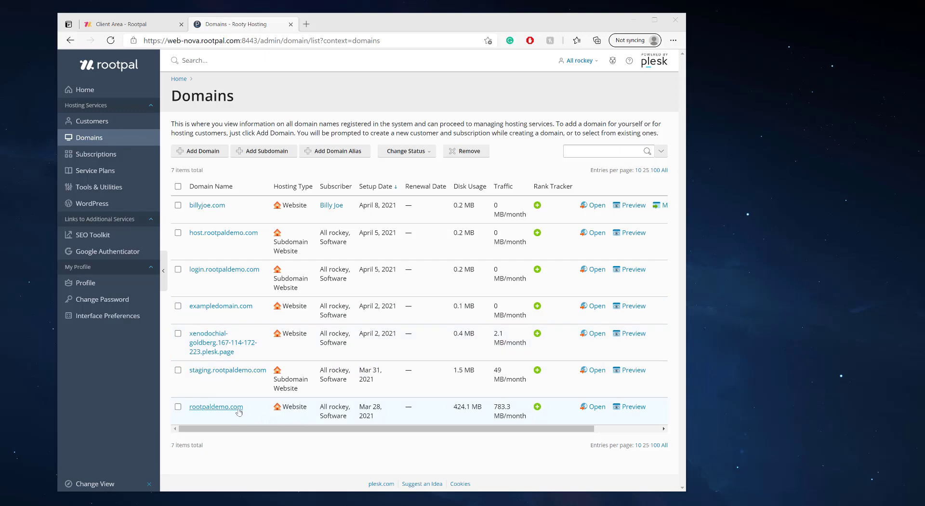
Step: Log in to the rootpaldemo.com WordPress admin via Plesk's WordPress Toolkit and switch to its tab
click(206, 409)
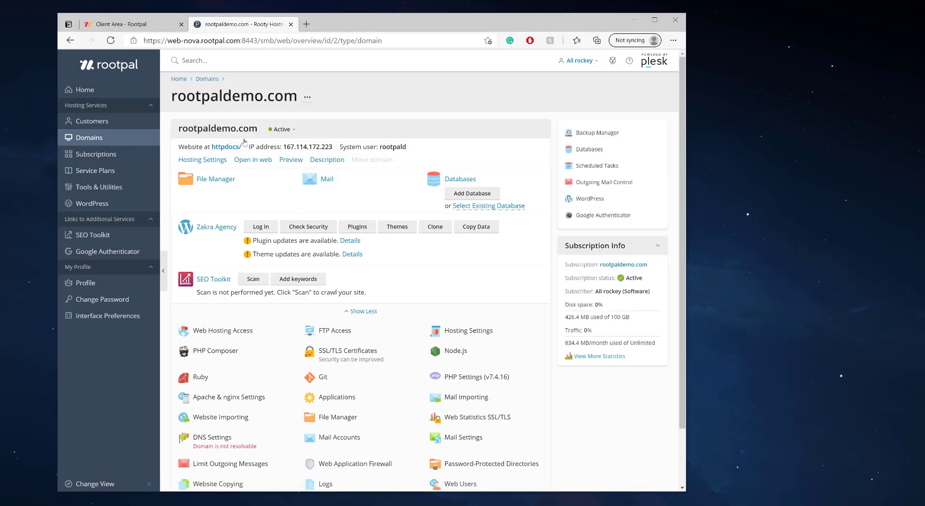
click(588, 199)
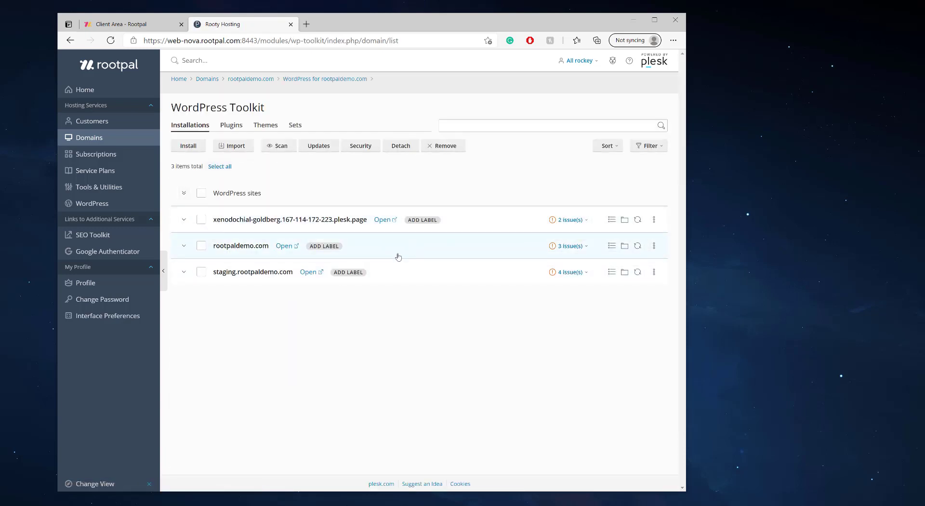
click(383, 252)
click(213, 376)
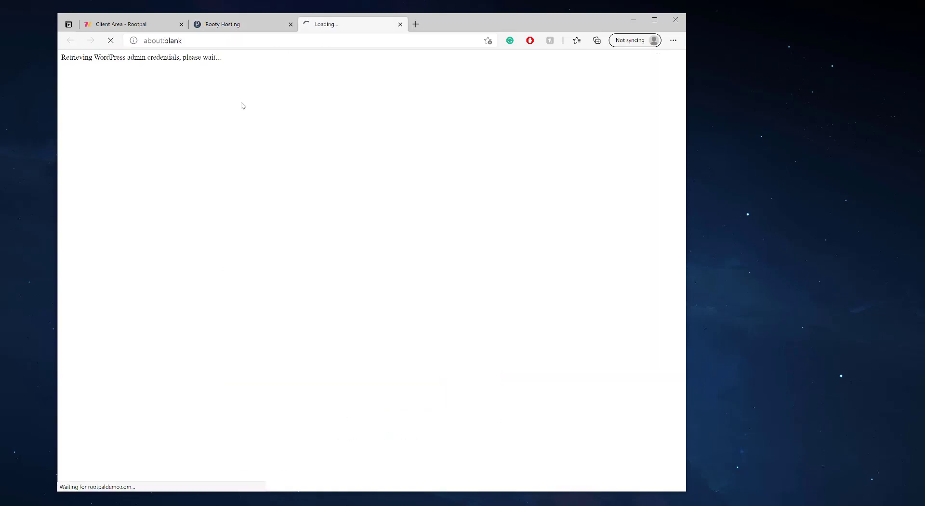
click(232, 24)
key(ctrl+Tab)
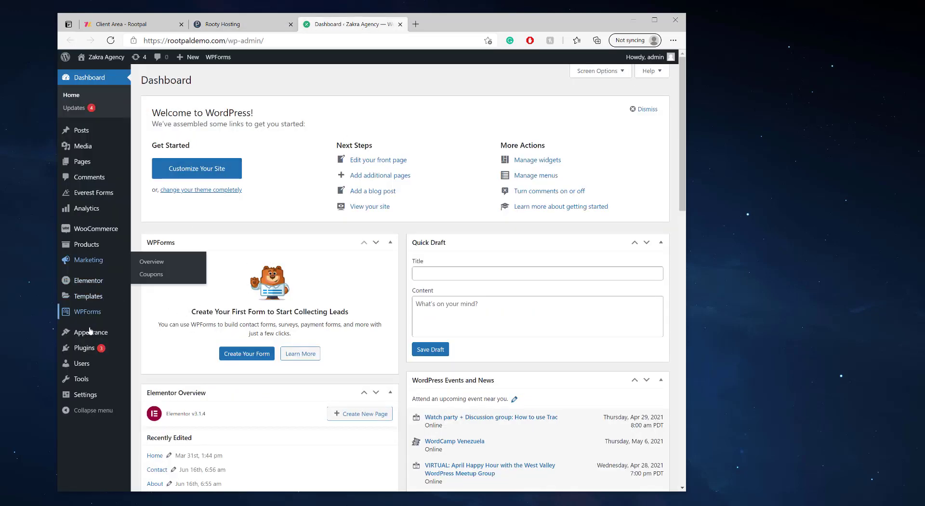
Step: Search Add Plugins for 'SMTP' and browse the 518 results, including Post SMTP Mailer/Email Log
mouse_move(87, 348)
click(156, 367)
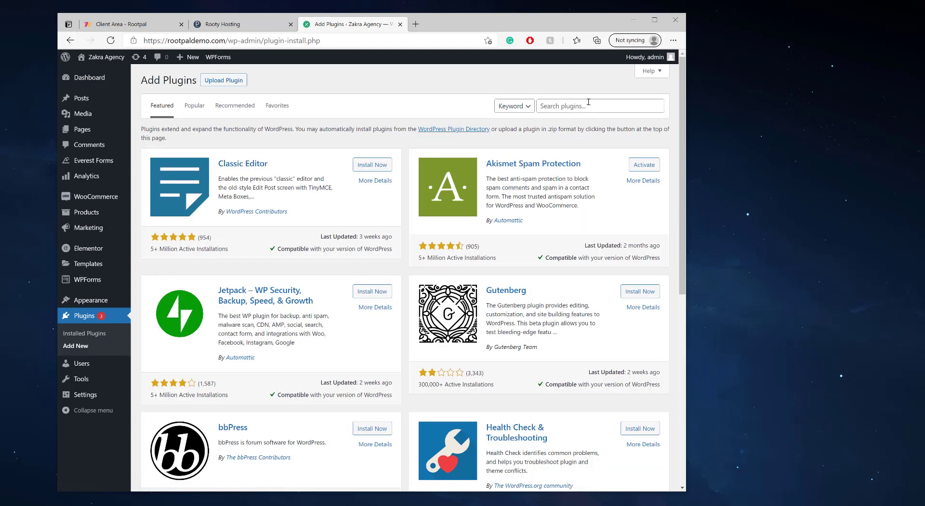
click(585, 104)
text(SMTP)
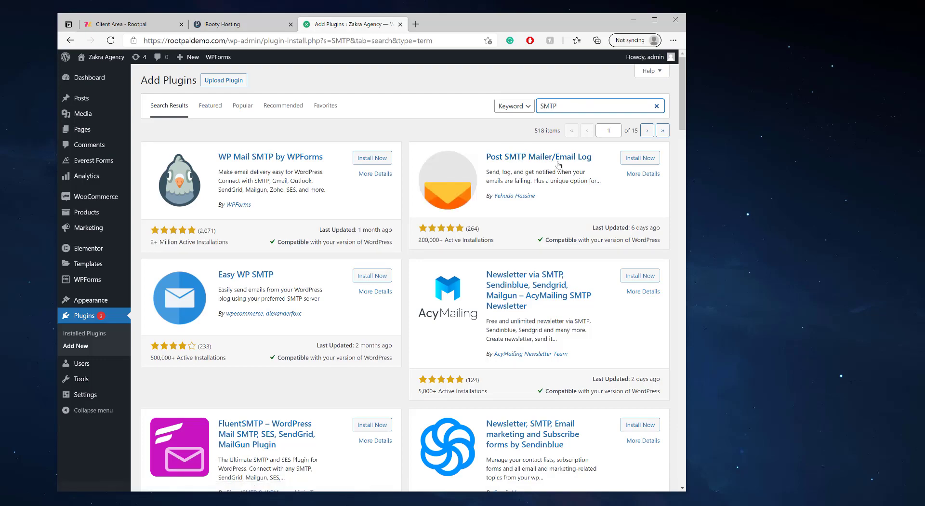
scroll(234, 346, down, 5)
scroll(326, 367, down, 3)
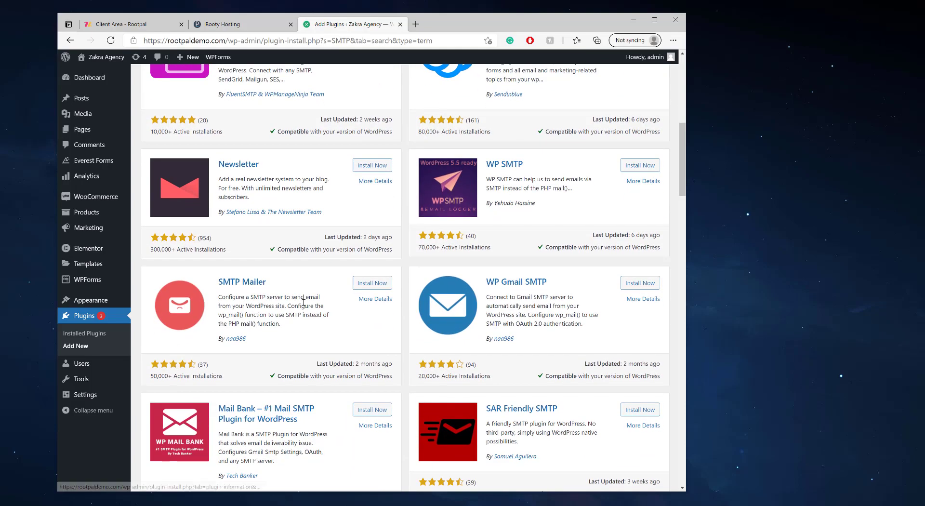
scroll(447, 309, down, 4)
scroll(448, 311, down, 1)
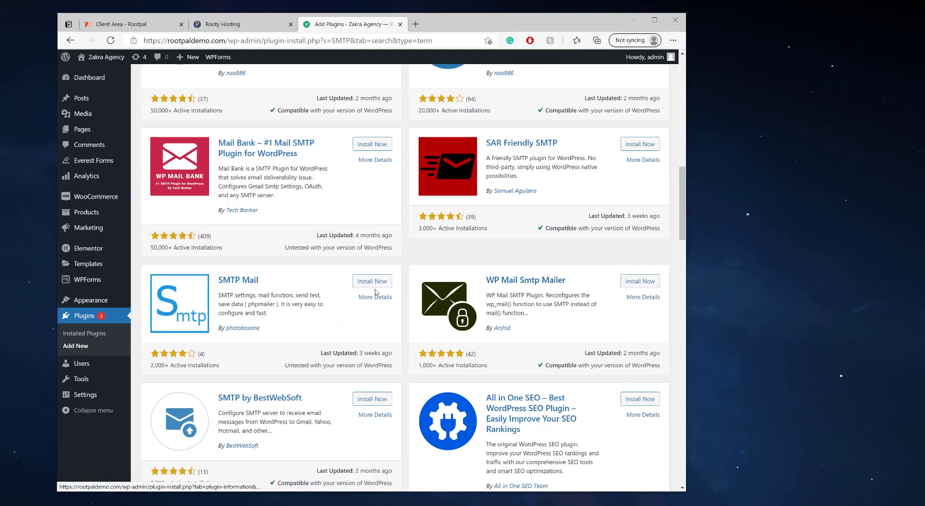
scroll(375, 292, up, 3)
scroll(375, 292, up, 12)
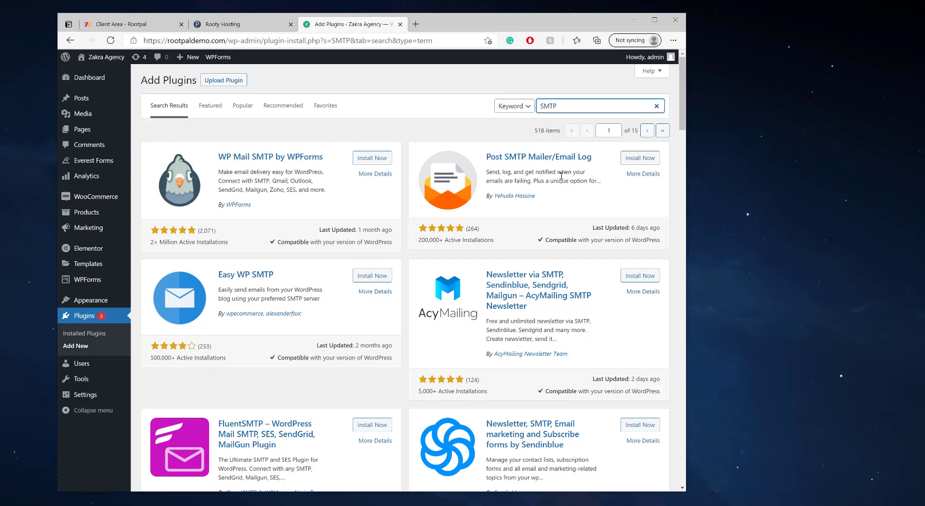
Step: Install and activate Post SMTP Mailer/Email Log, then open its not-yet-configured Post SMTP Setup page
click(637, 162)
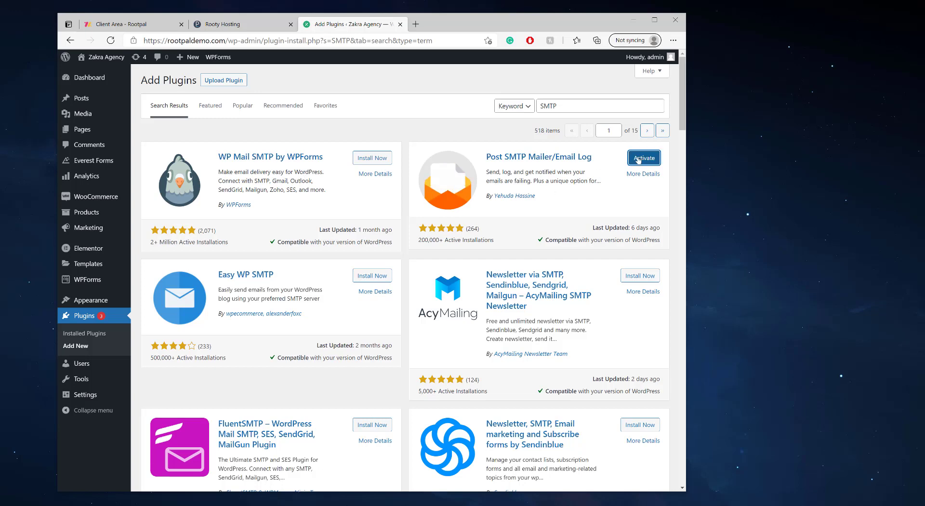
click(640, 161)
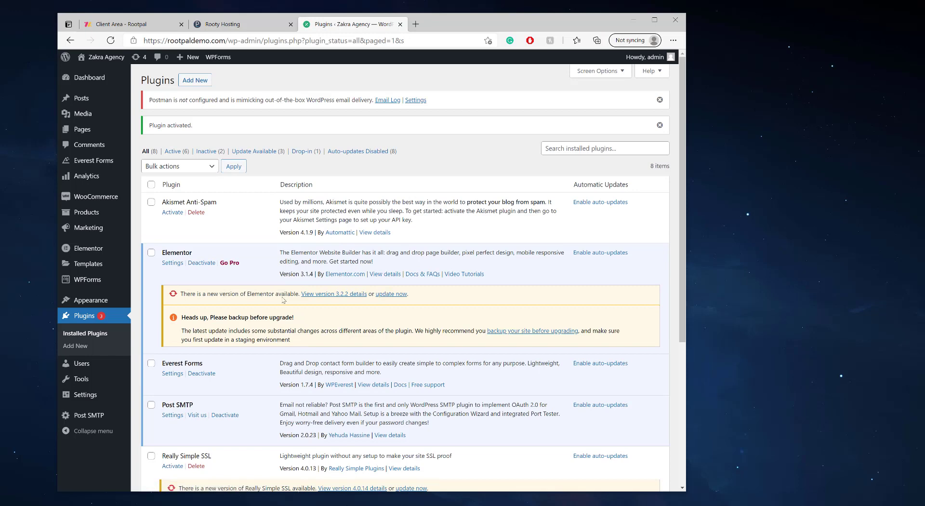
mouse_move(100, 417)
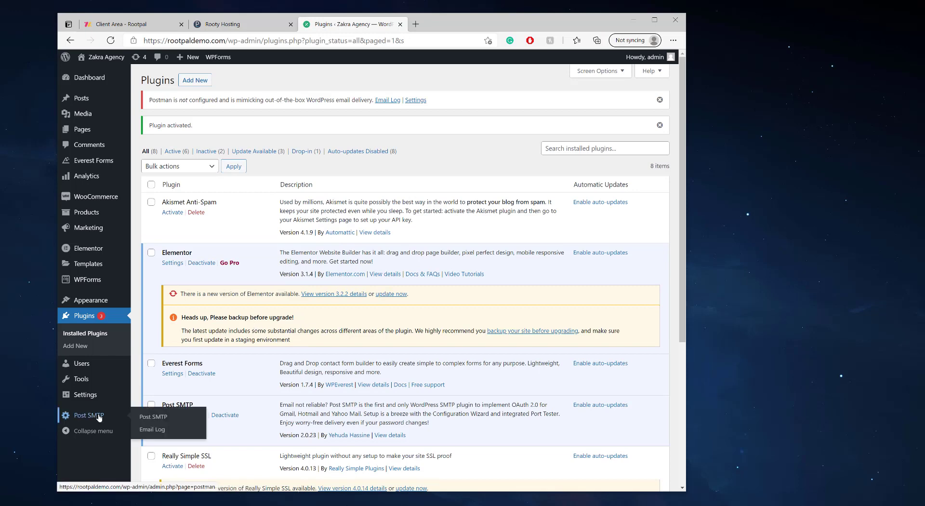
click(153, 417)
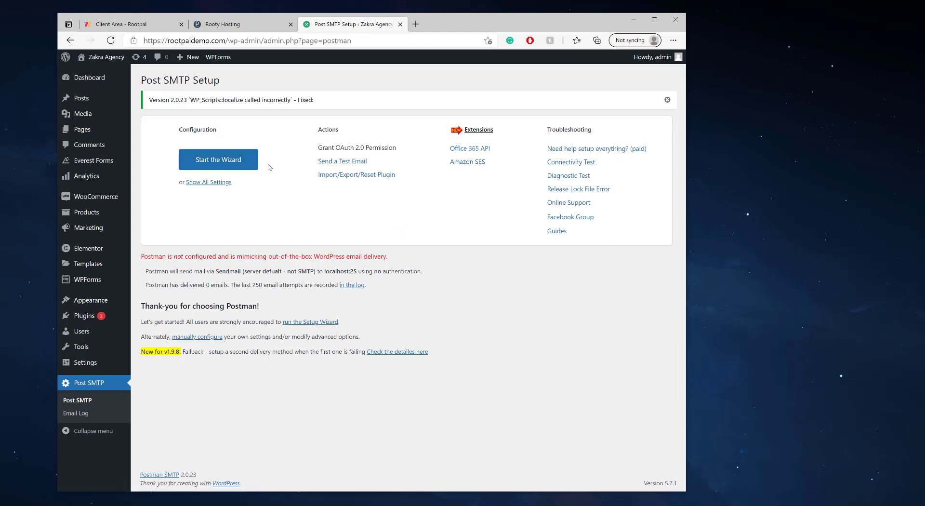
Step: In Plesk, start a new email address under rootpaldemo.com's Mail Accounts named 'info'
click(243, 29)
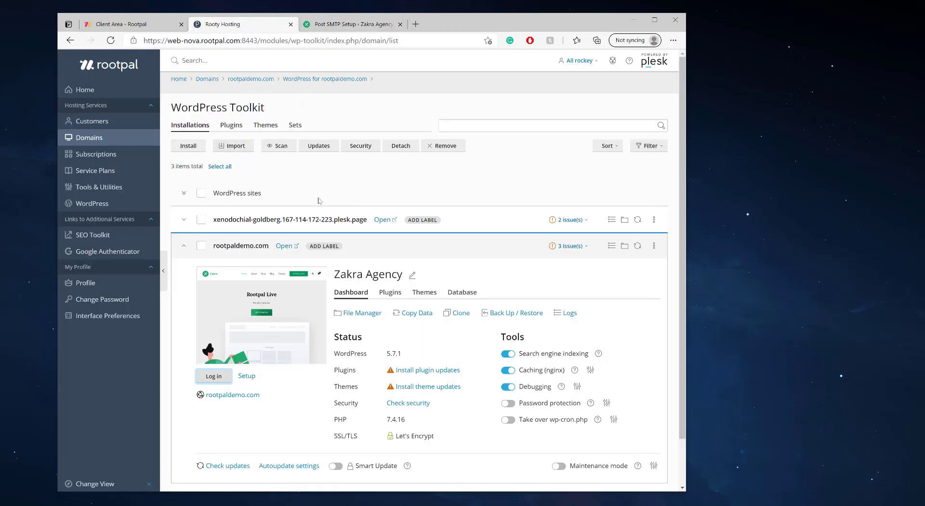
click(94, 154)
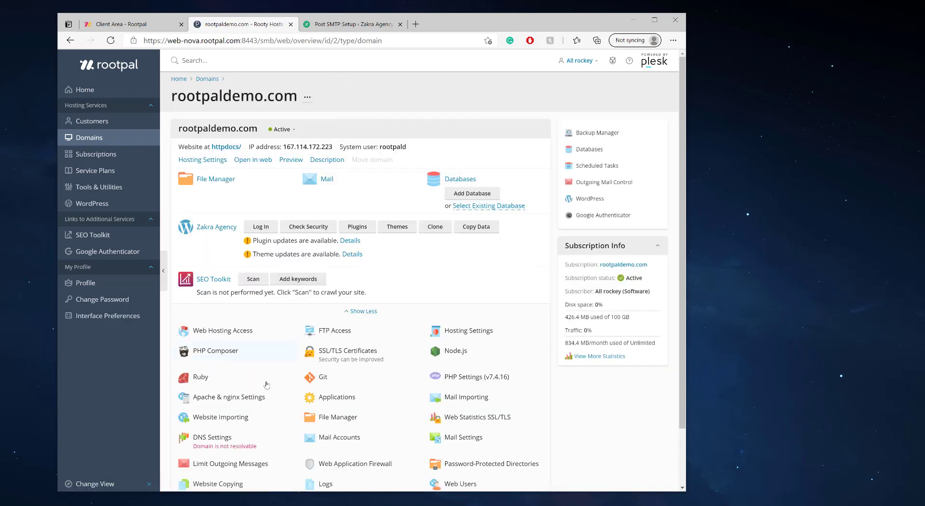
click(326, 438)
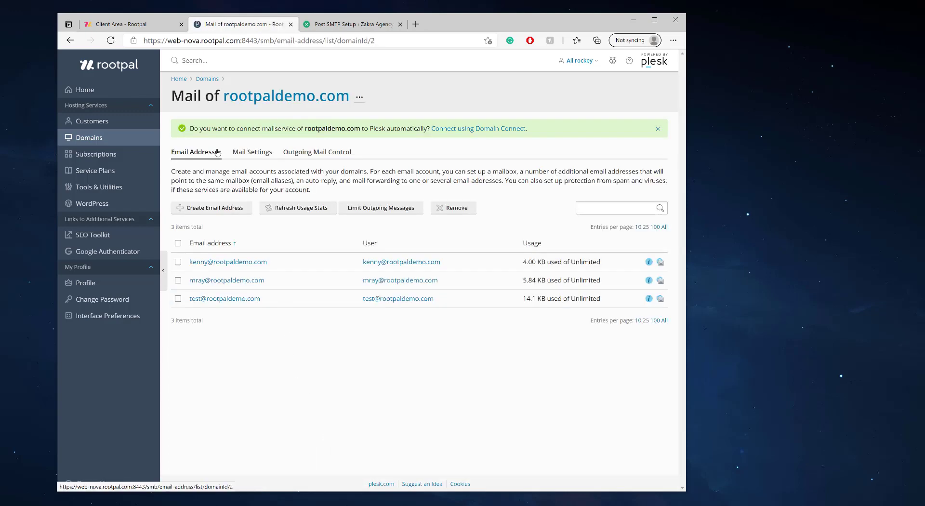
click(206, 208)
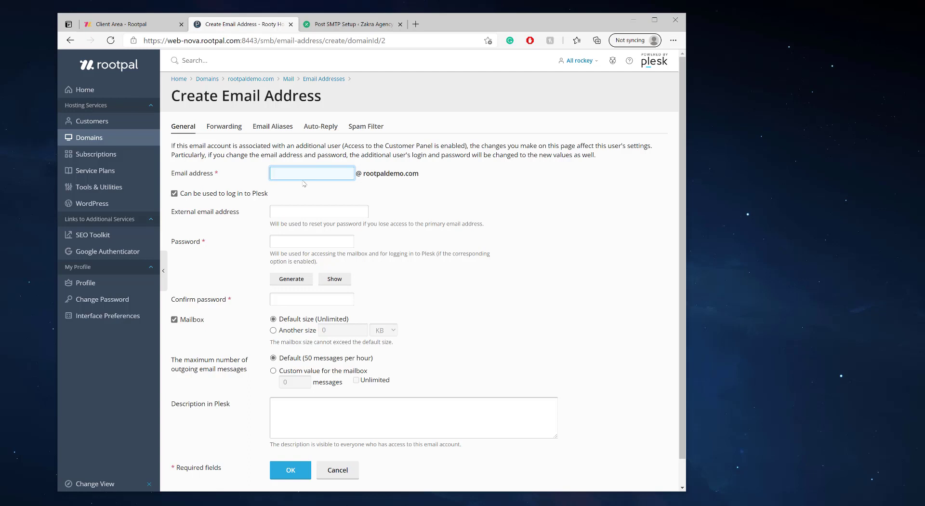
text(support)
key(BackSpace)
key(BackSpace)
key(BackSpace)
key(BackSpace)
key(BackSpace)
key(BackSpace)
key(BackSpace)
text(info)
key(BackSpace)
key(BackSpace)
key(BackSpace)
key(BackSpace)
text(info)
key(BackSpace)
key(BackSpace)
key(BackSpace)
key(BackSpace)
text(info)
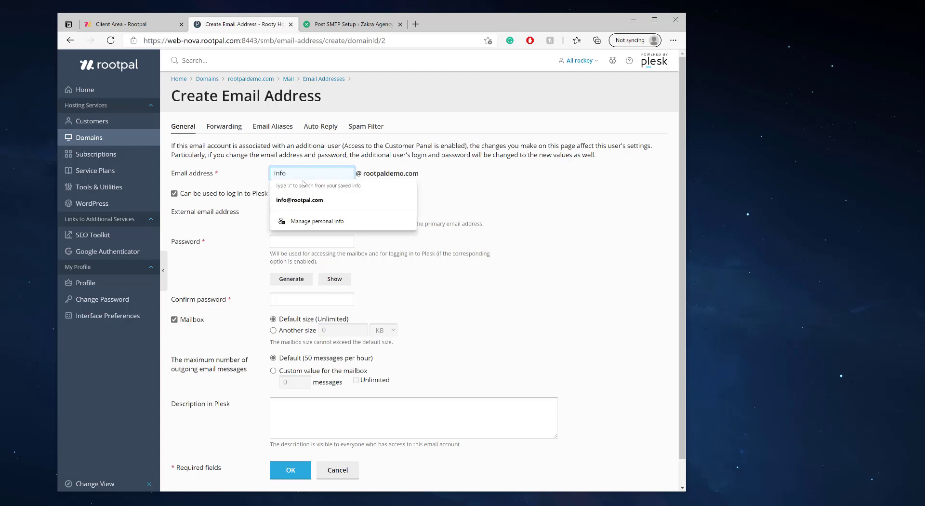
click(504, 171)
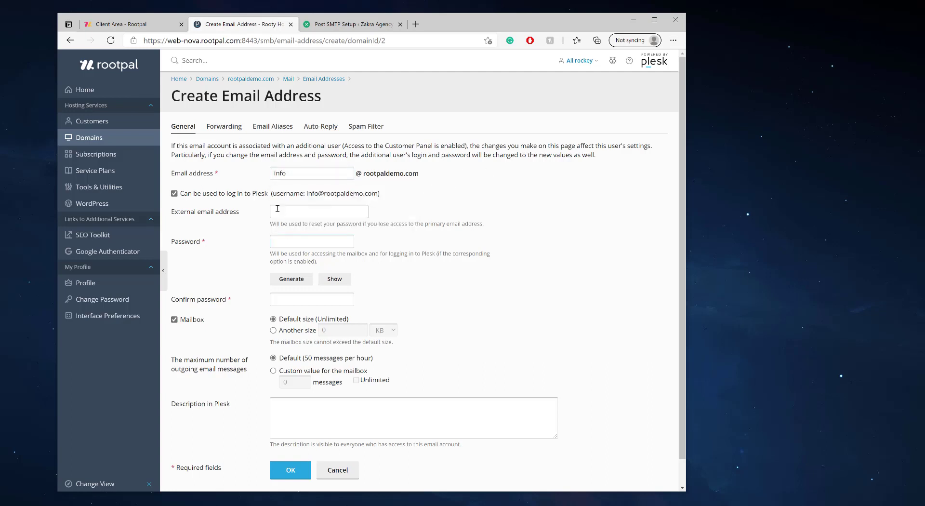
click(294, 279)
click(334, 278)
triple_click(289, 241)
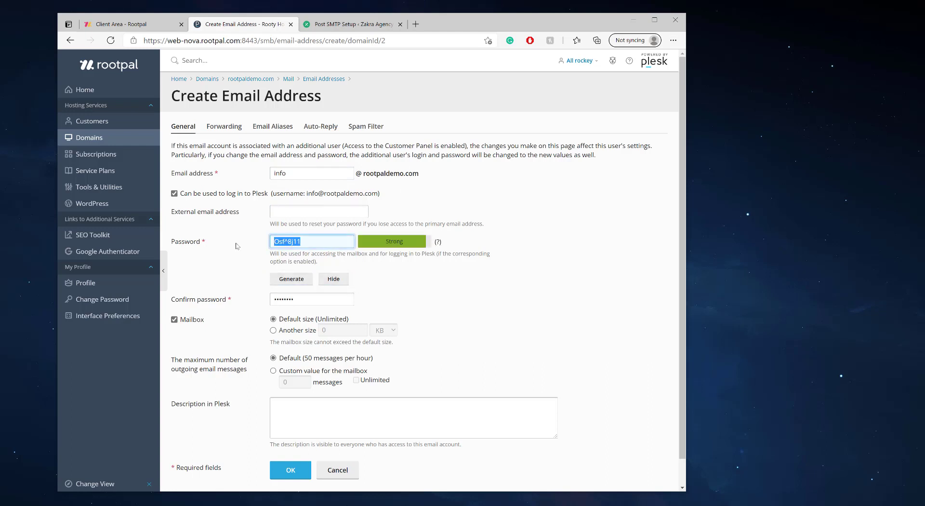
click(310, 241)
key(ctrl+a)
click(290, 470)
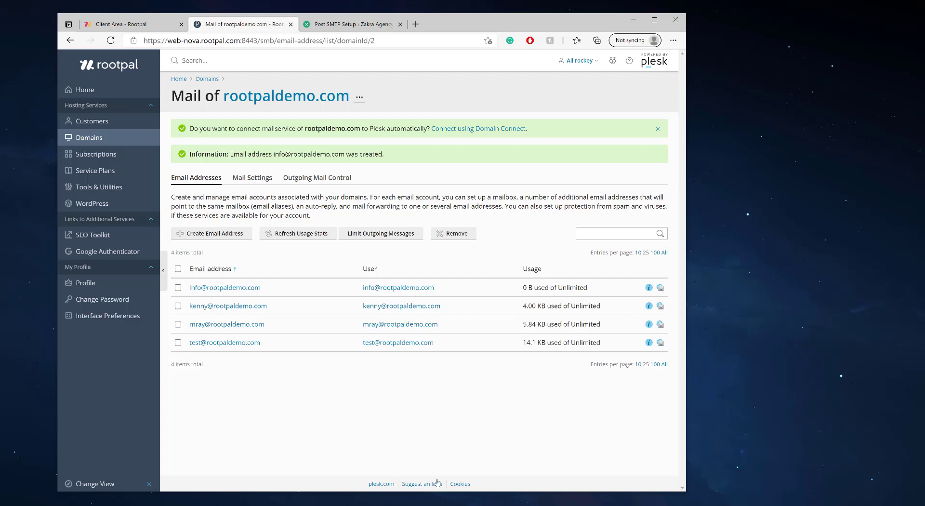
Step: Go back to the rootpaldemo.com domain overview and scroll down to its tool list
click(283, 102)
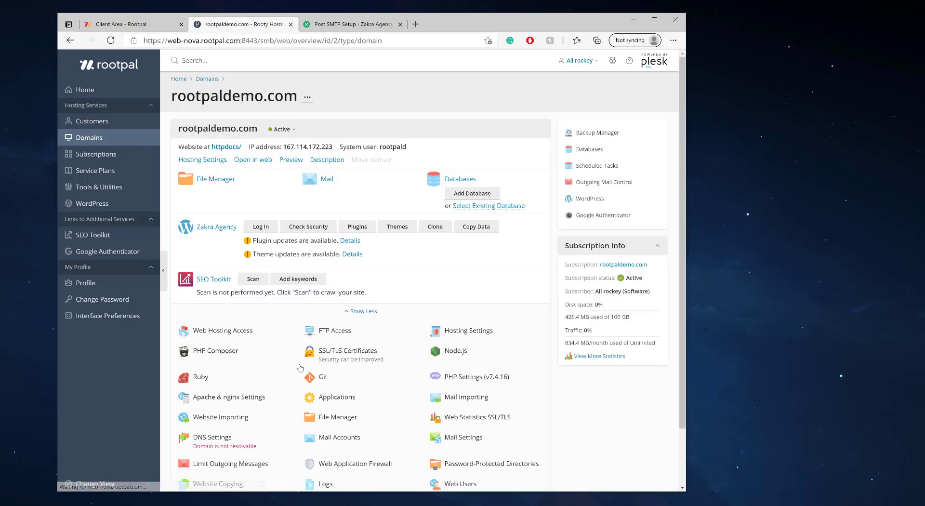
scroll(289, 376, down, 1)
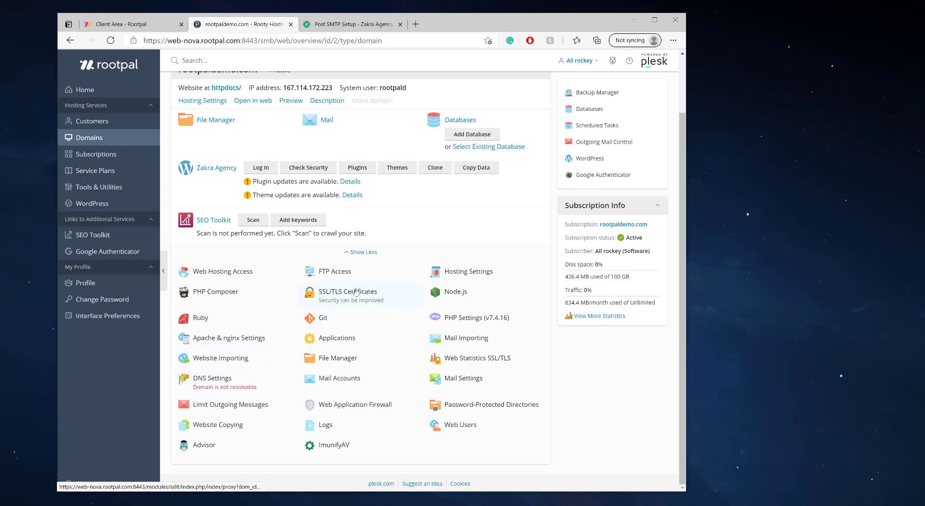
Step: Open rootpaldemo.com's SSL/TLS certificate, show additional components, and highlight the secured Mail access entry
click(327, 297)
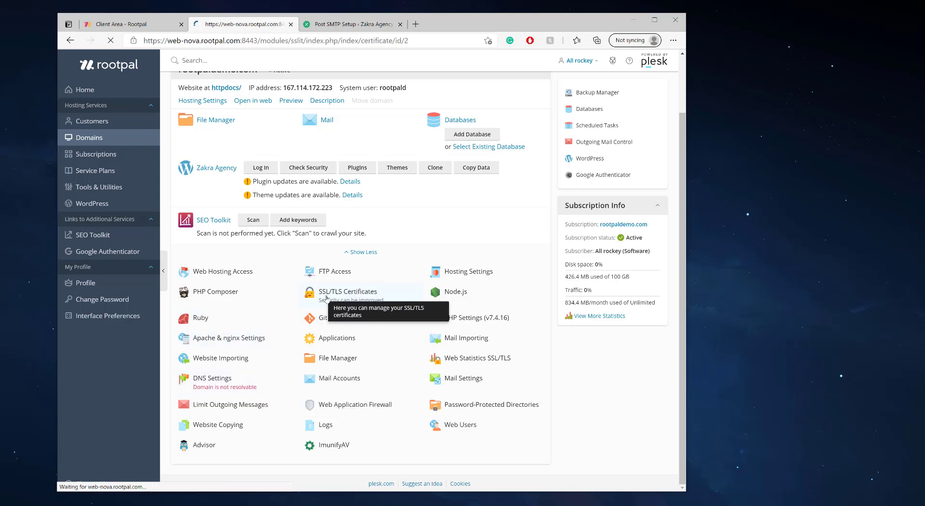
click(299, 319)
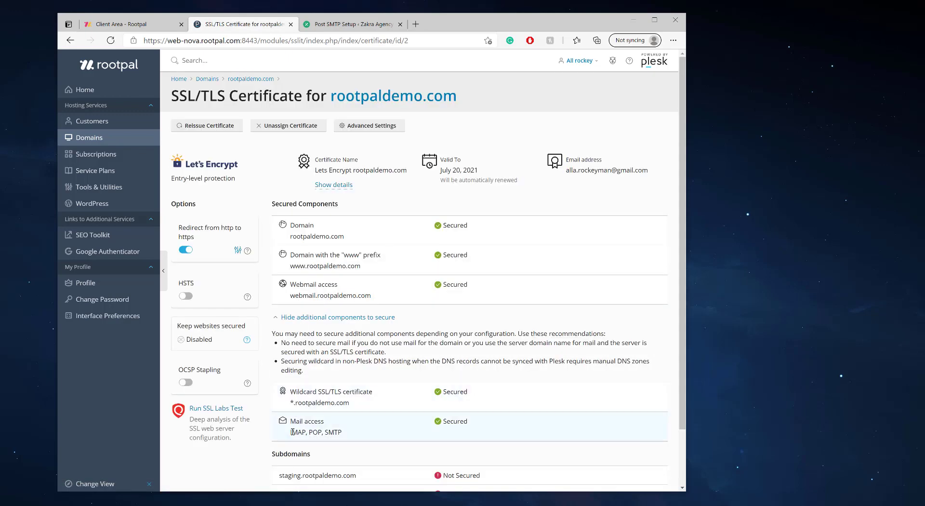
drag(290, 420, 356, 435)
click(460, 422)
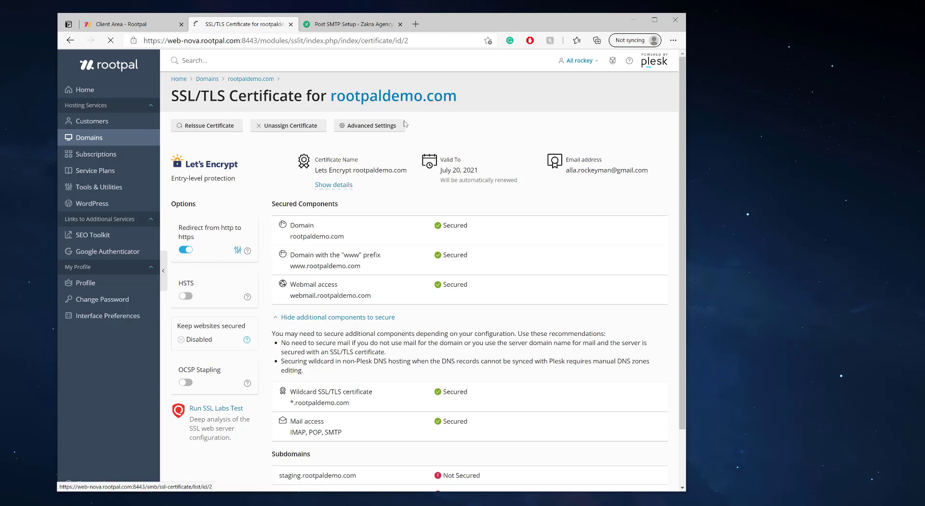
click(377, 104)
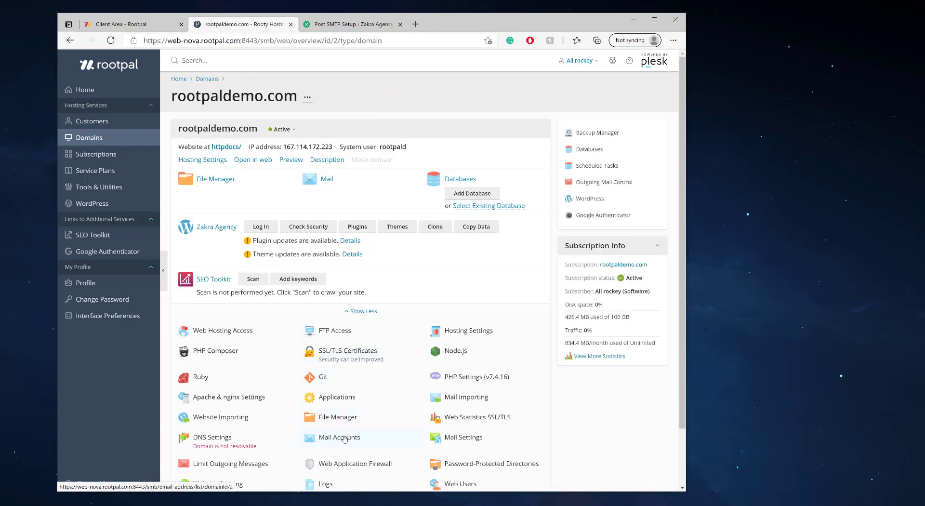
click(344, 438)
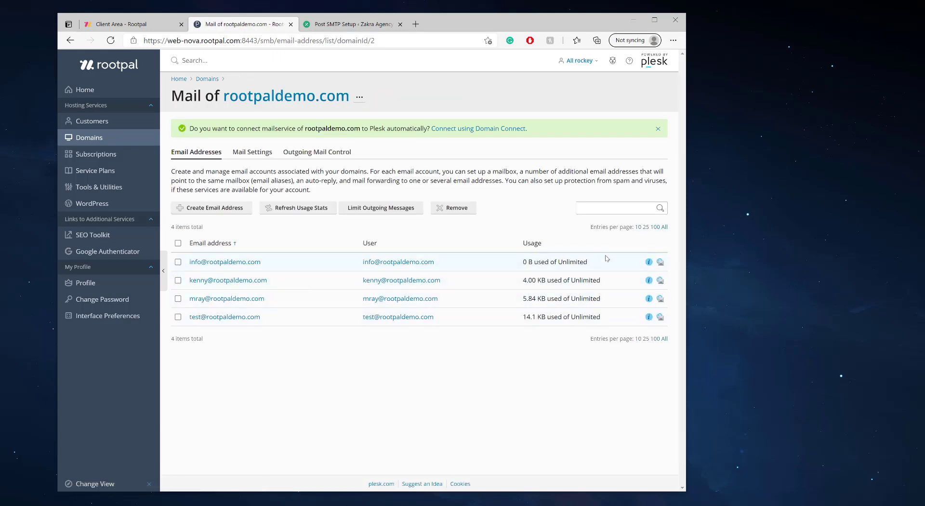
click(648, 263)
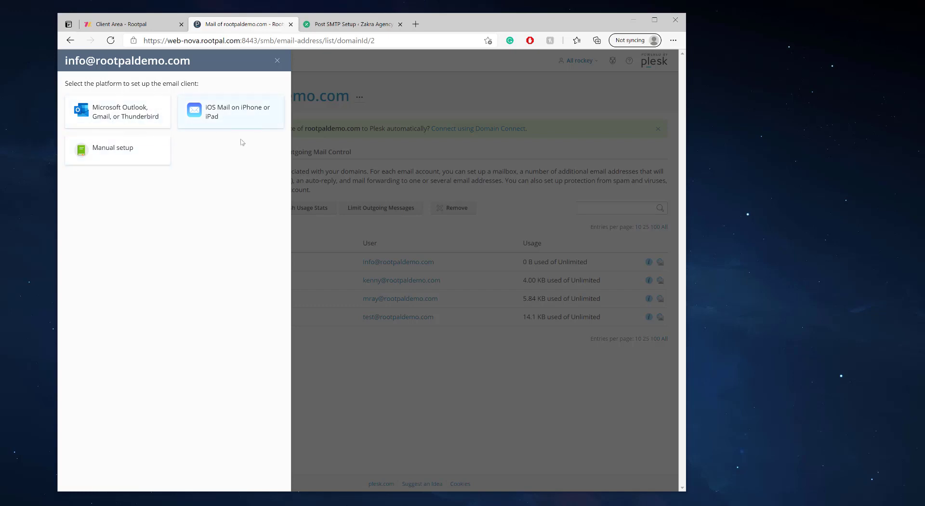
click(232, 122)
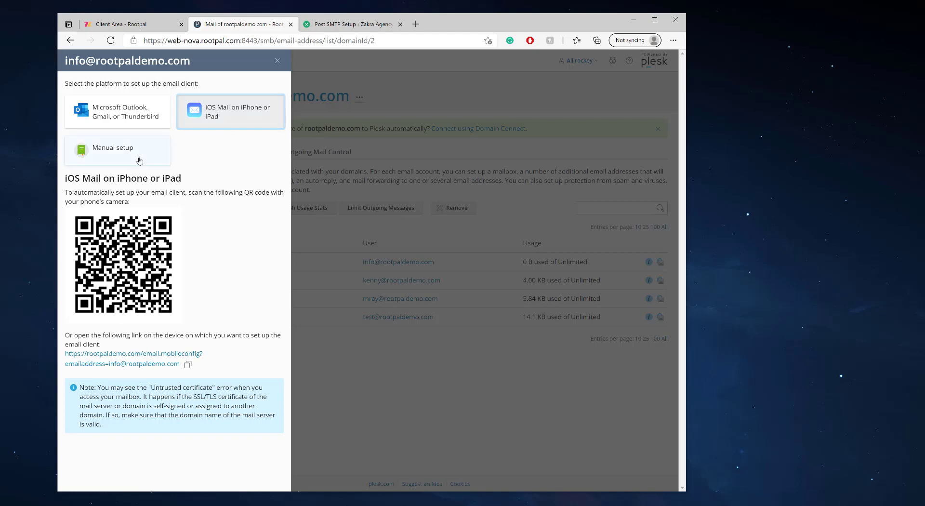
click(121, 148)
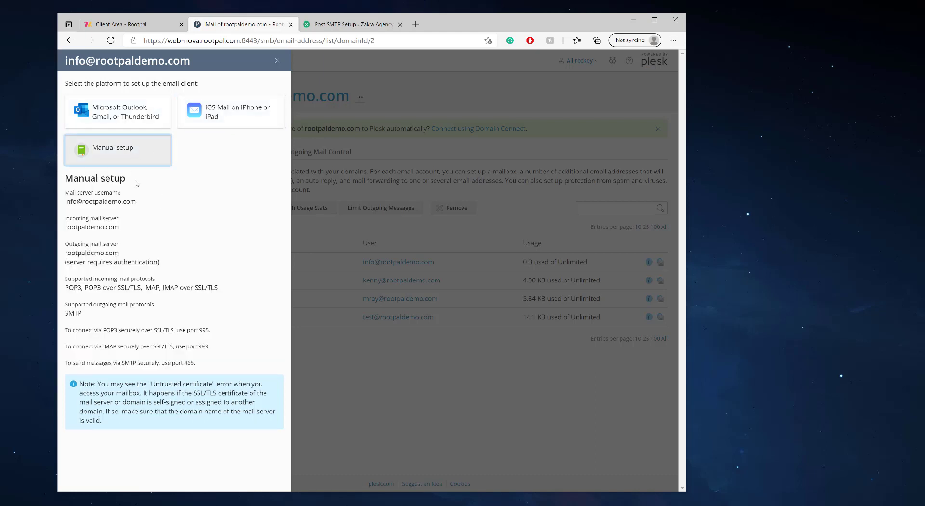
Step: Note the secure SMTP port 465, then return to WordPress's Post SMTP Setup page
drag(203, 372, 204, 384)
click(86, 335)
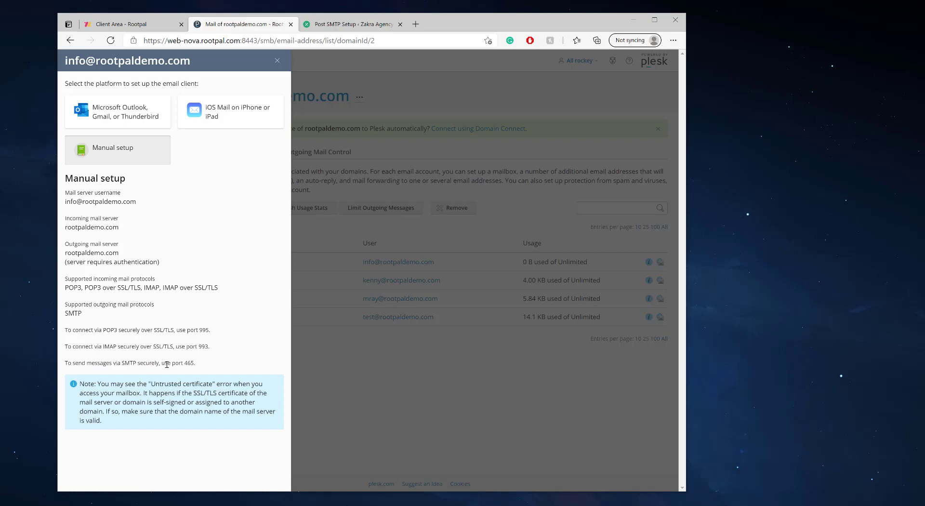
drag(198, 365, 120, 364)
click(191, 363)
drag(184, 363, 195, 362)
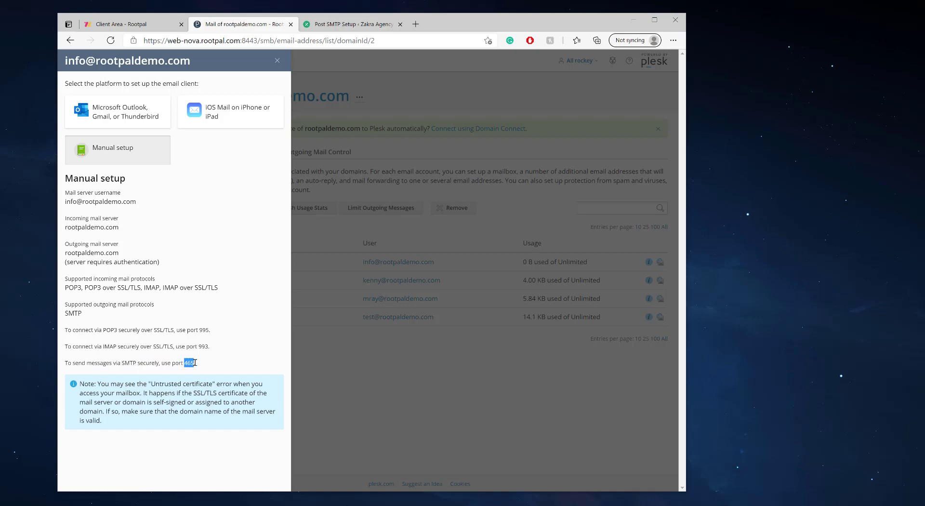
click(335, 24)
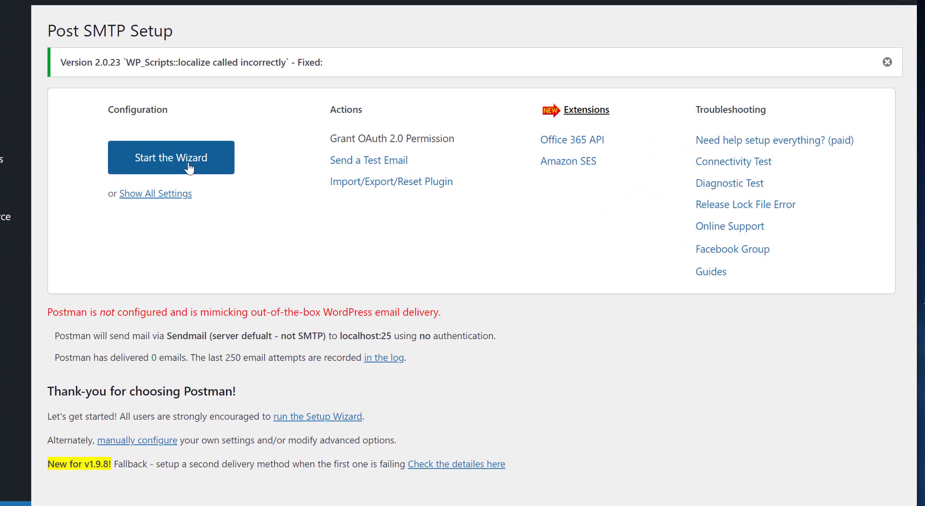
click(188, 166)
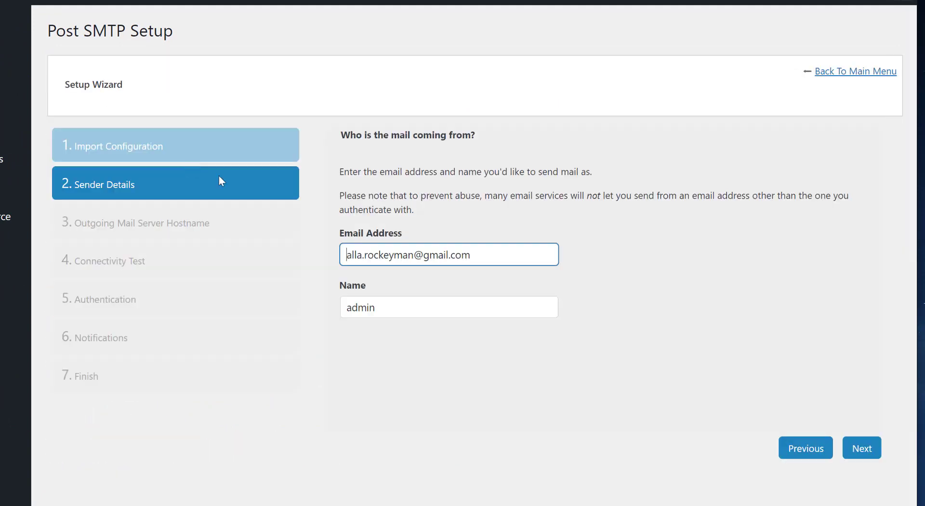
drag(512, 255, 263, 253)
click(526, 209)
drag(512, 256, 249, 249)
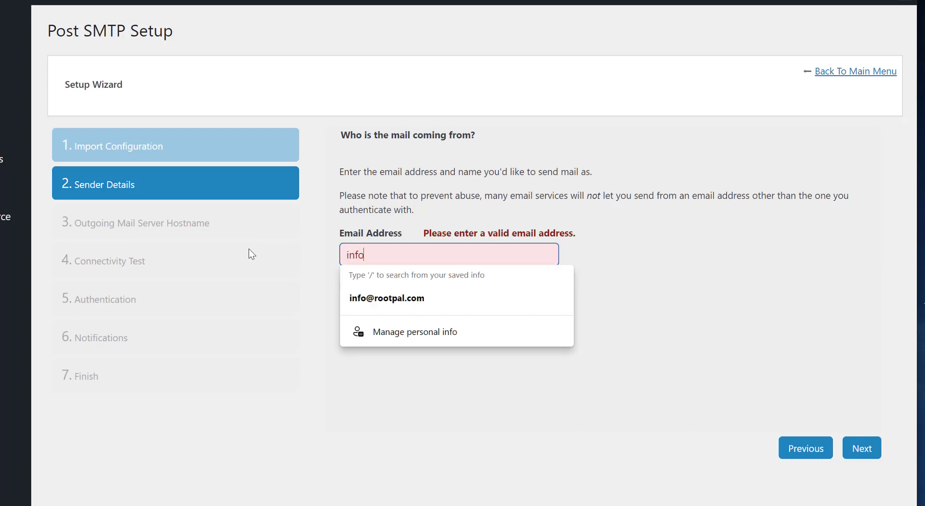
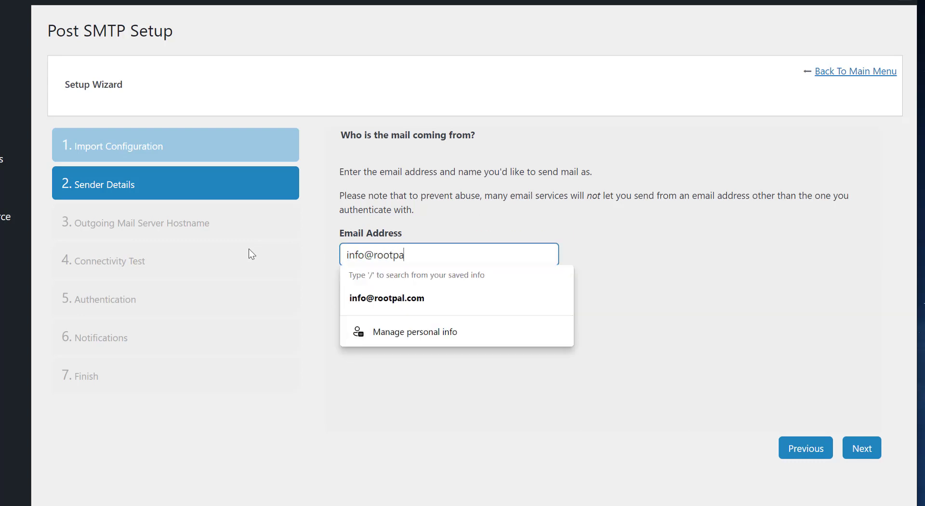
Step: Set the sender name to 'Roopal Demo Site'
key(Tab)
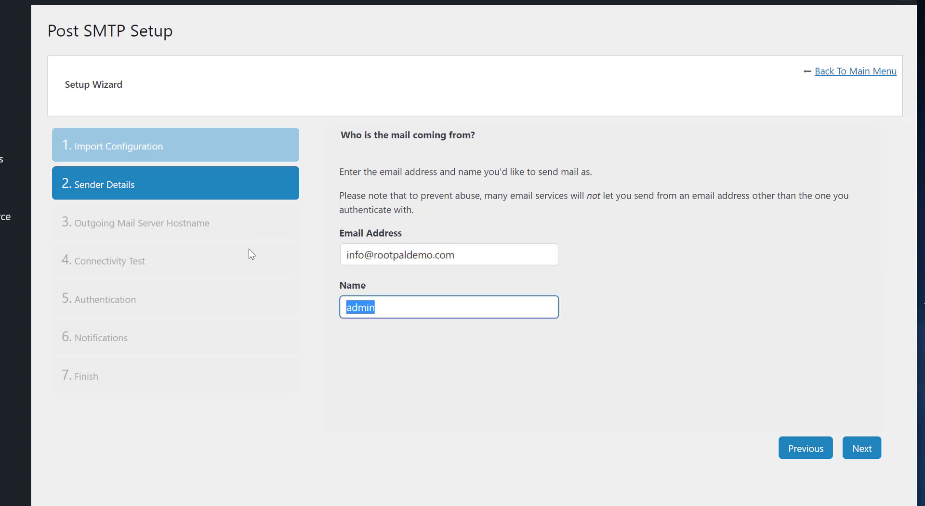
text(B)
key(BackSpace)
text(Main We)
key(BackSpace)
key(BackSpace)
key(BackSpace)
key(BackSpace)
key(BackSpace)
key(BackSpace)
key(BackSpace)
text(Roopal Demo Form)
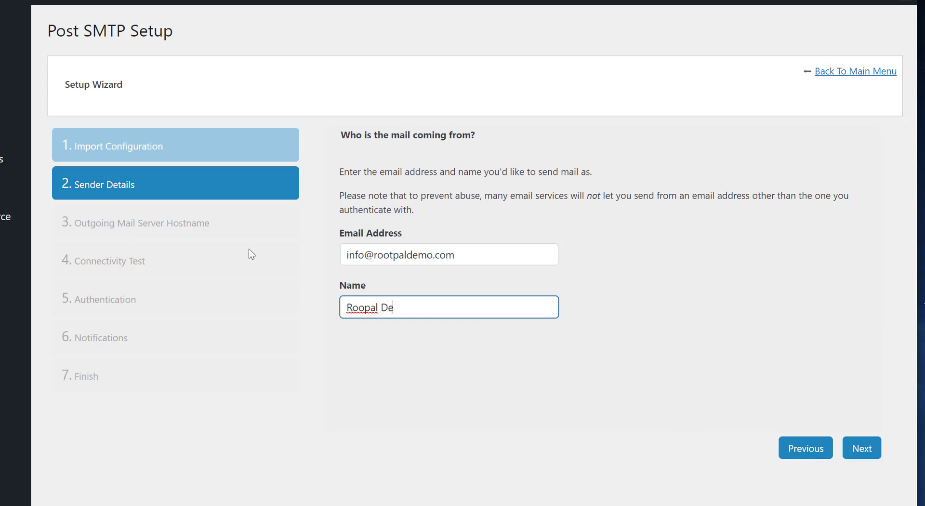
key(BackSpace)
key(BackSpace)
key(BackSpace)
key(BackSpace)
text(Site)
click(598, 363)
Step: Advance to the outgoing mail server step and enter mail.rootpaldemo.com as the hostname
click(862, 447)
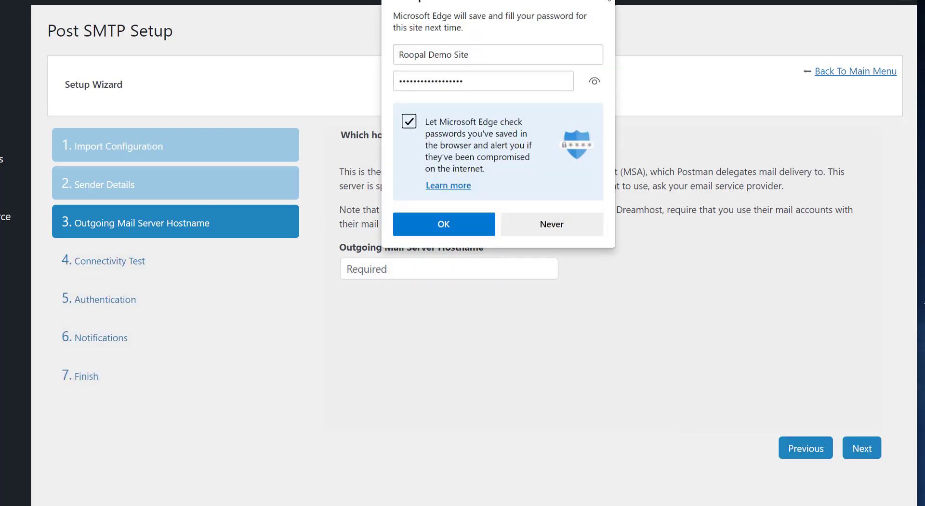
click(407, 271)
click(407, 270)
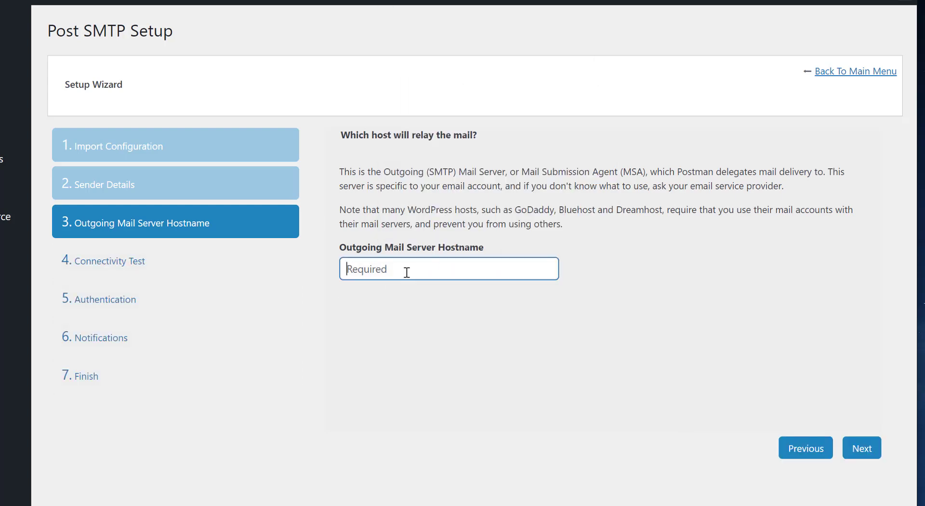
text(mail.rootpaldemo.com)
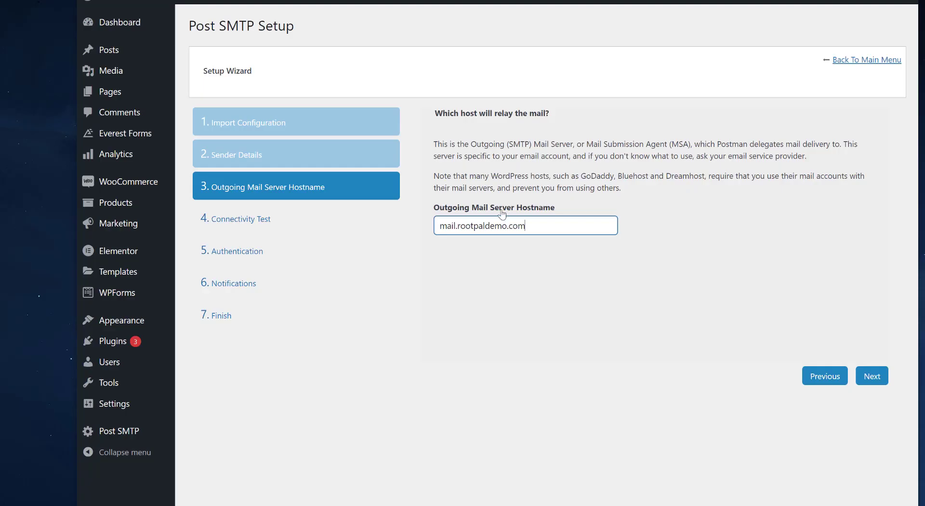
Step: Correct the hostname's domain part so the field ends up reading mail.rootpaldemo.com
drag(544, 222, 388, 224)
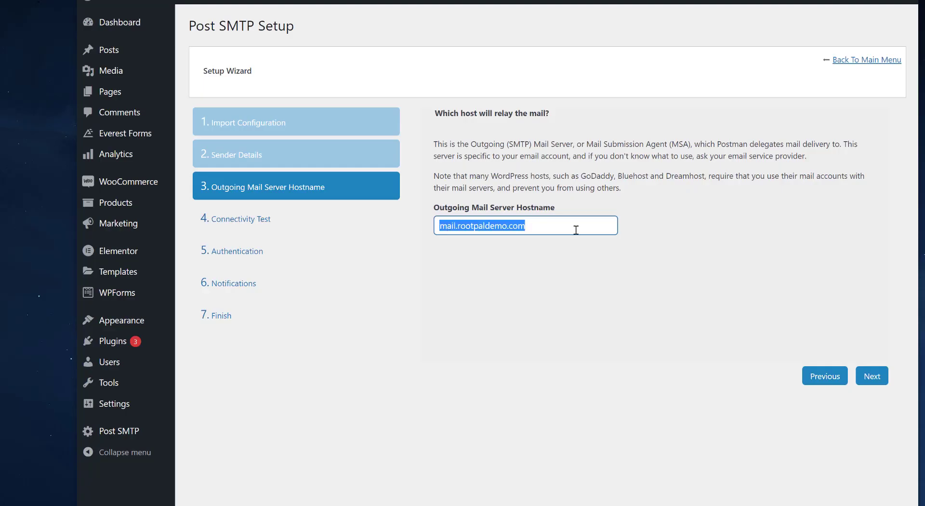
click(528, 225)
drag(528, 225, 365, 222)
drag(553, 227, 421, 227)
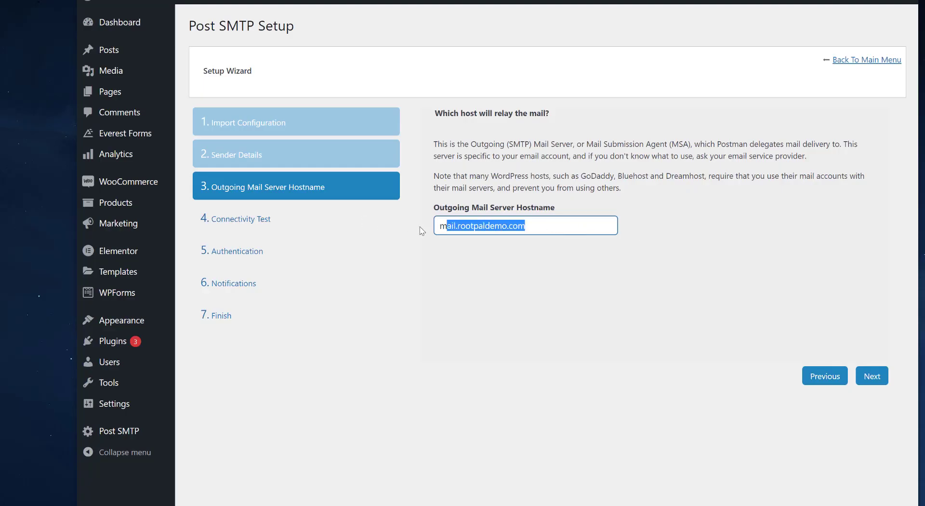
click(559, 228)
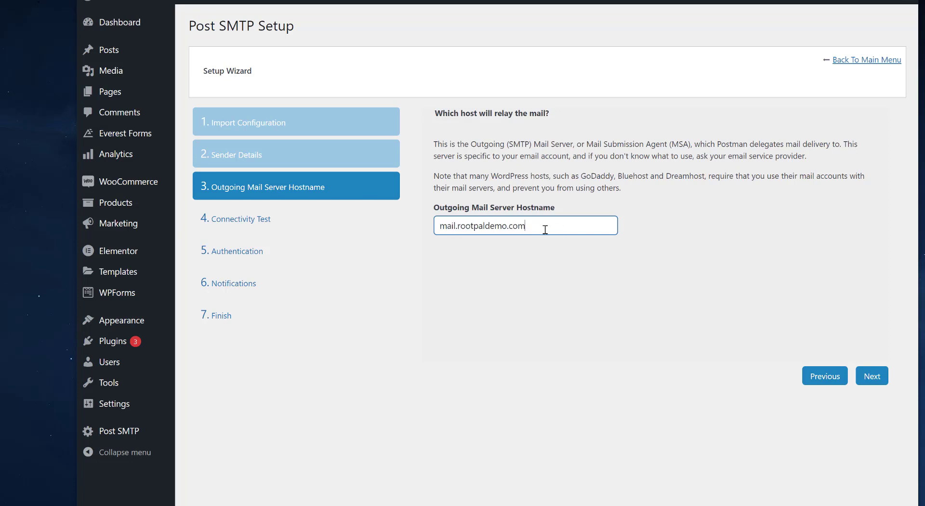
double_click(480, 229)
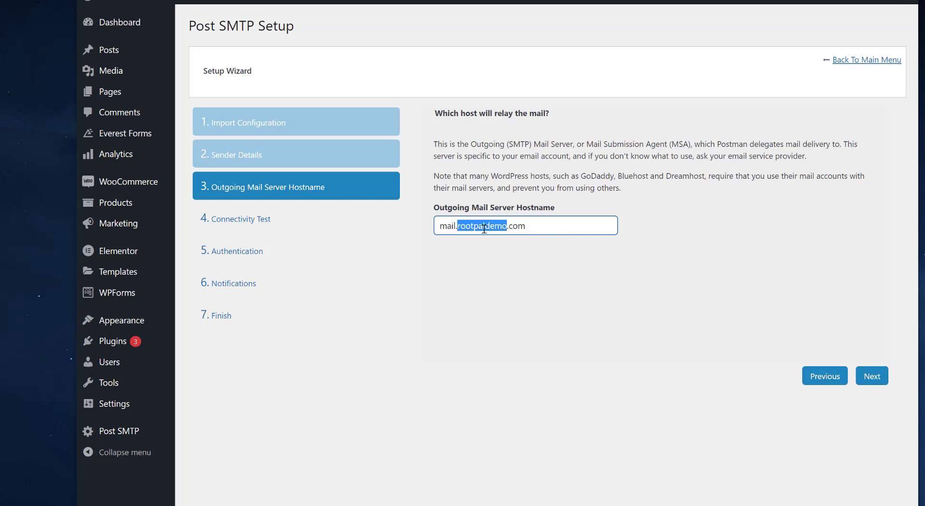
text(example)
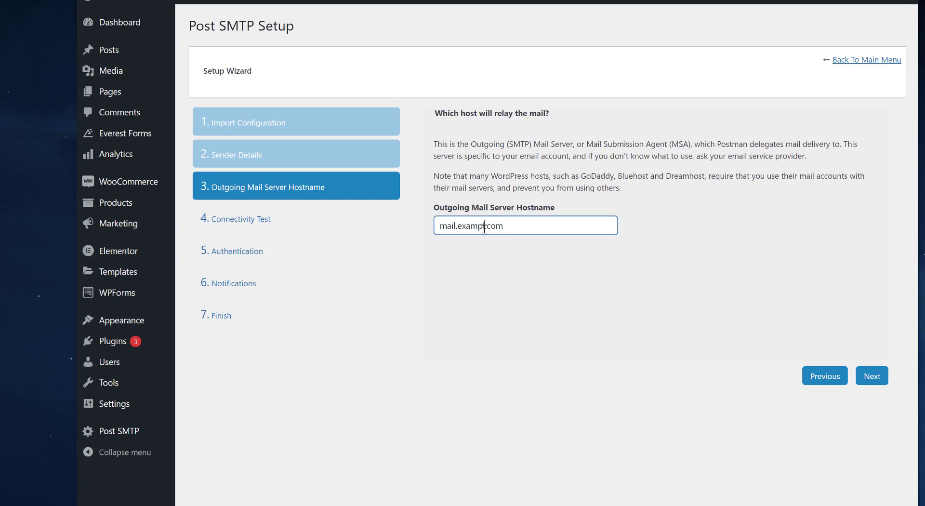
double_click(484, 228)
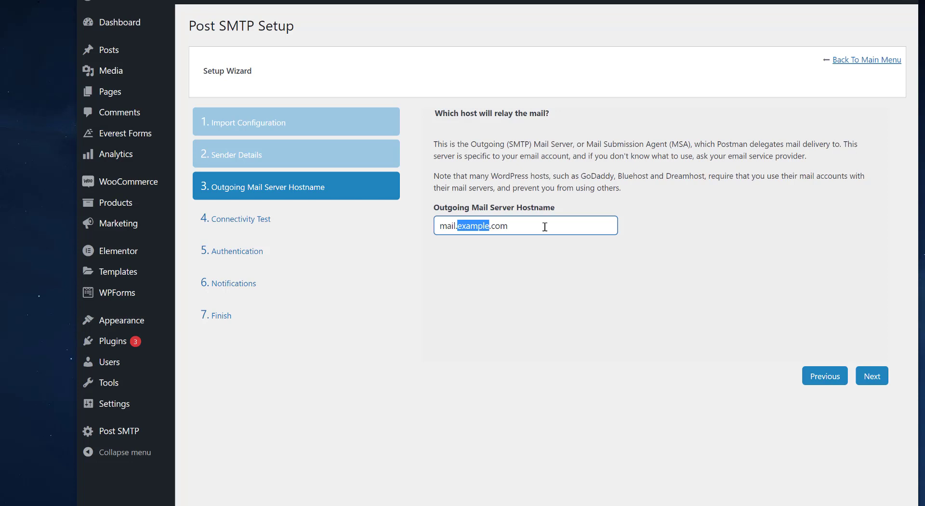
text(rootpaldemo)
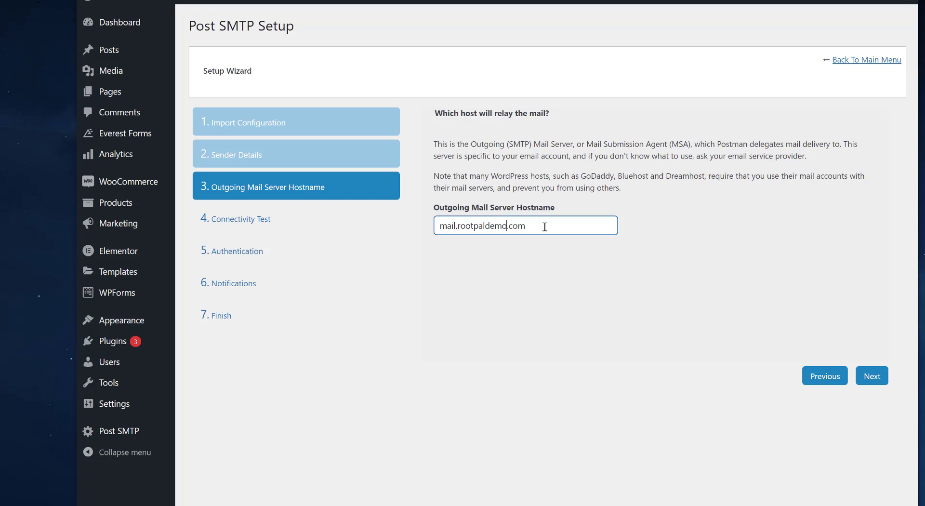
drag(562, 226, 413, 229)
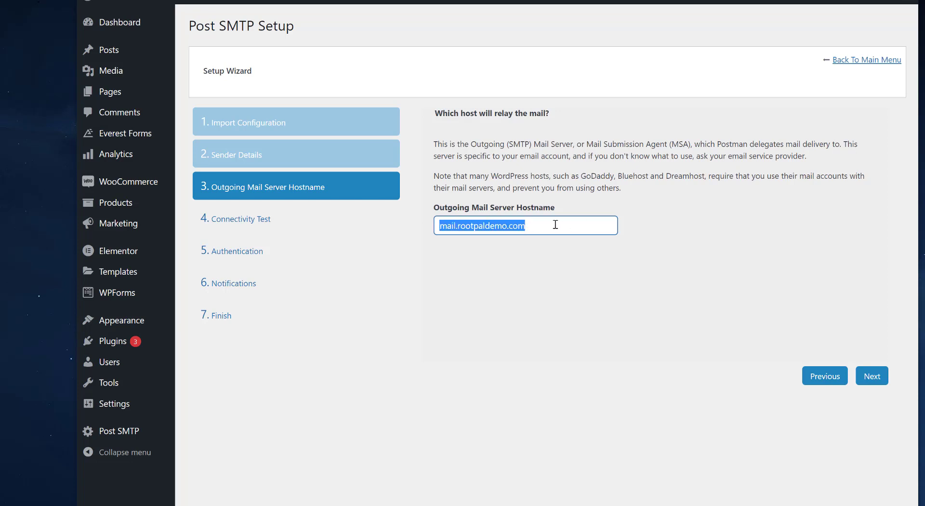
click(598, 225)
triple_click(495, 229)
click(568, 243)
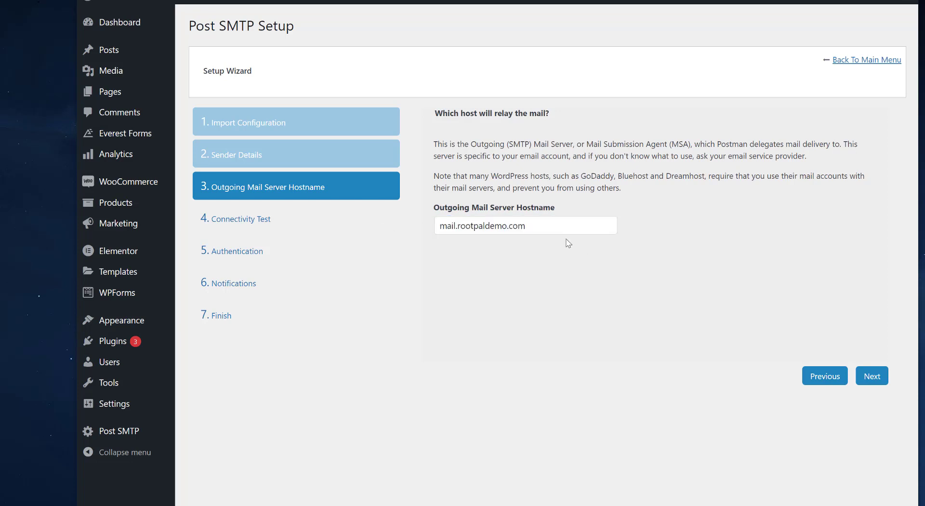
Step: Run the connectivity test and choose the SMTP rootpaldemo.com:465 socket instead of recommended port 25
click(873, 375)
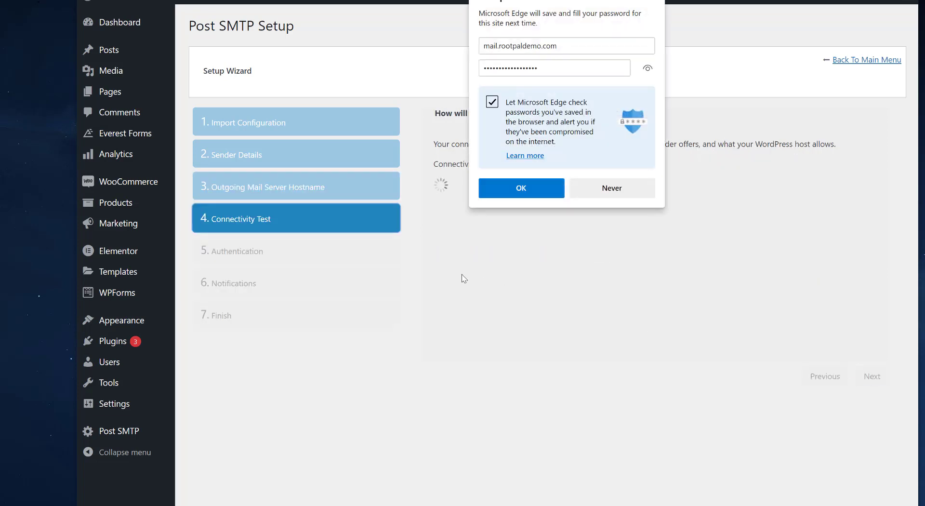
click(629, 58)
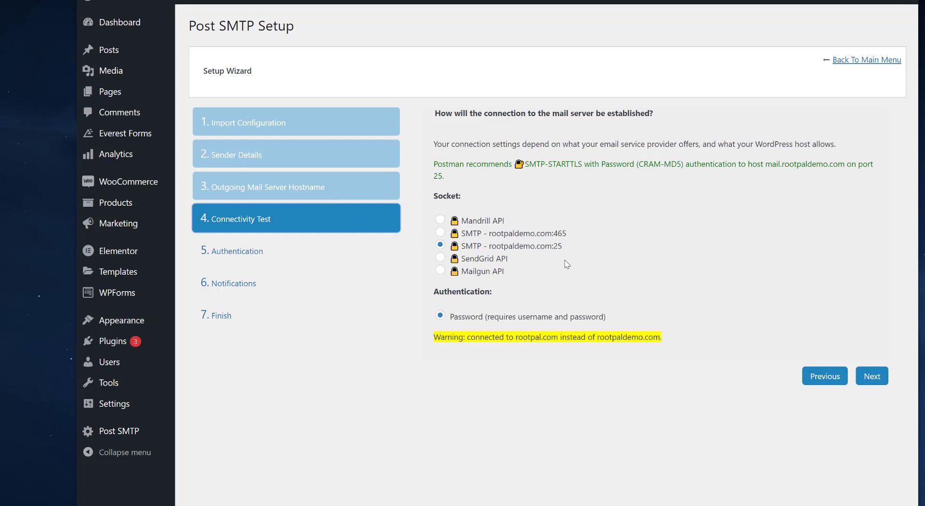
drag(563, 246, 555, 246)
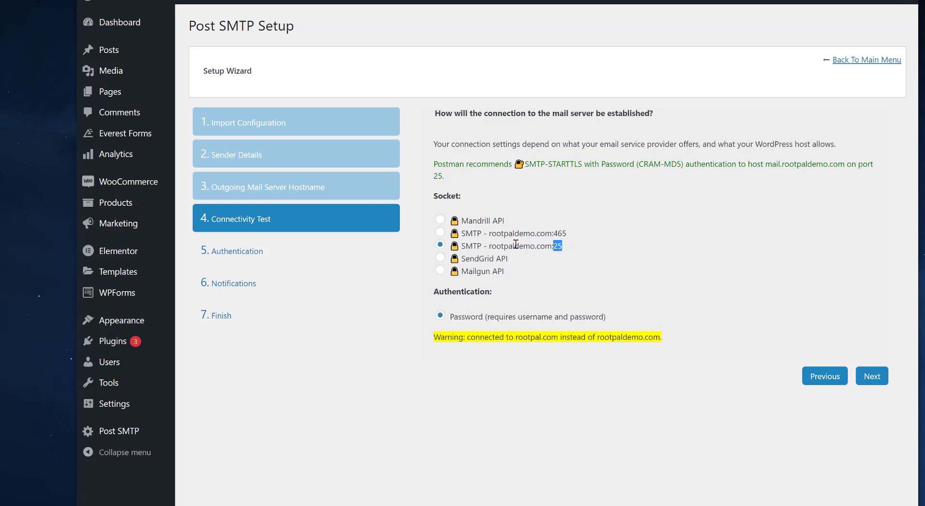
click(441, 233)
drag(554, 233, 503, 271)
click(557, 234)
Step: On the authentication step, enter the info mailbox address as the SMTP username
click(880, 377)
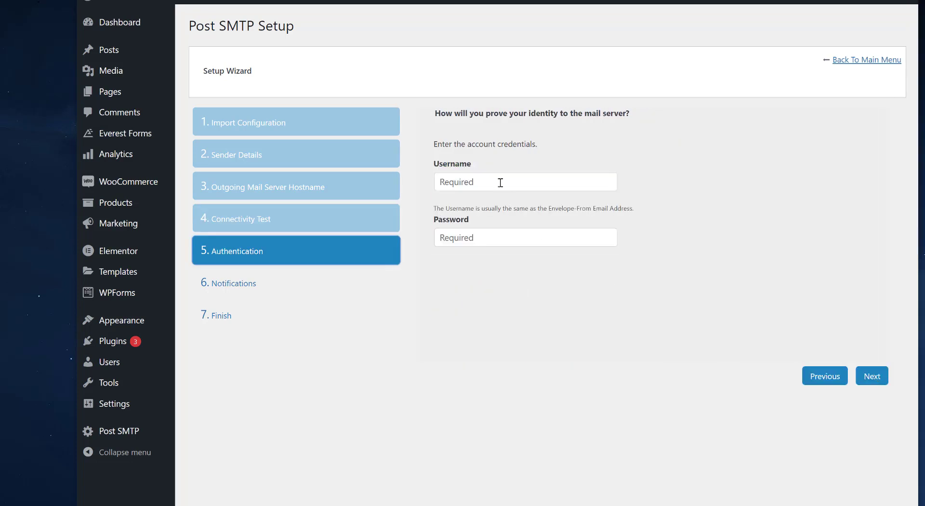
click(498, 179)
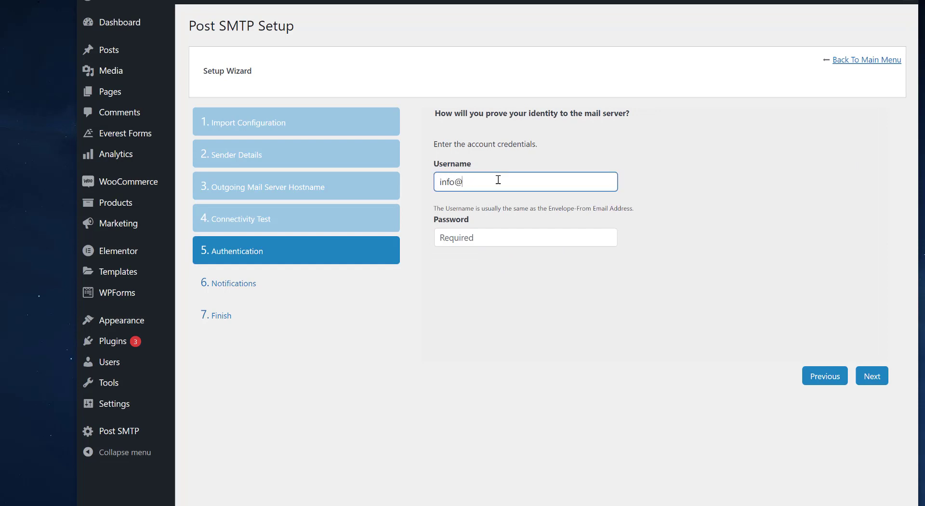
key(Tab)
Step: Paste the mailbox password, reveal it to verify, and continue to Notifications
key(ctrl+v)
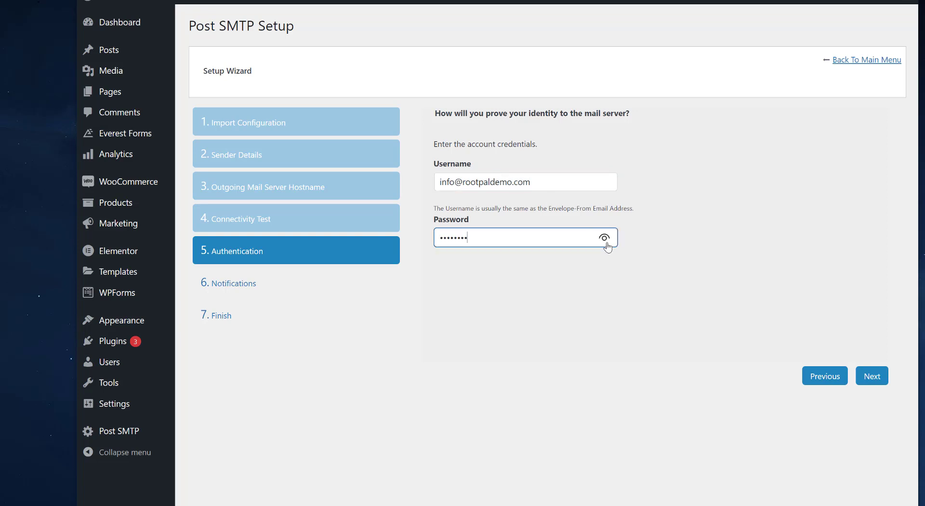
click(605, 239)
triple_click(462, 239)
click(875, 380)
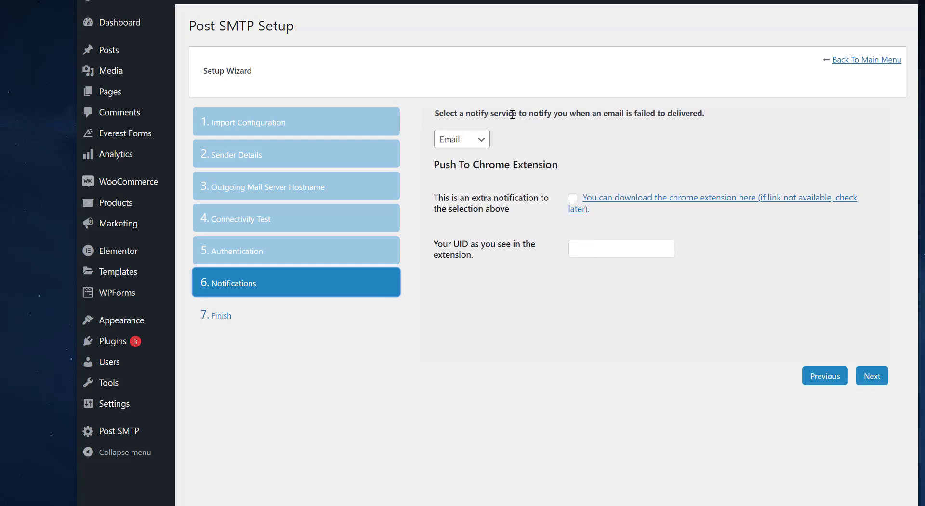
Step: Try the alternative notify services, switching the selection to Pushover
drag(669, 114, 741, 118)
click(481, 141)
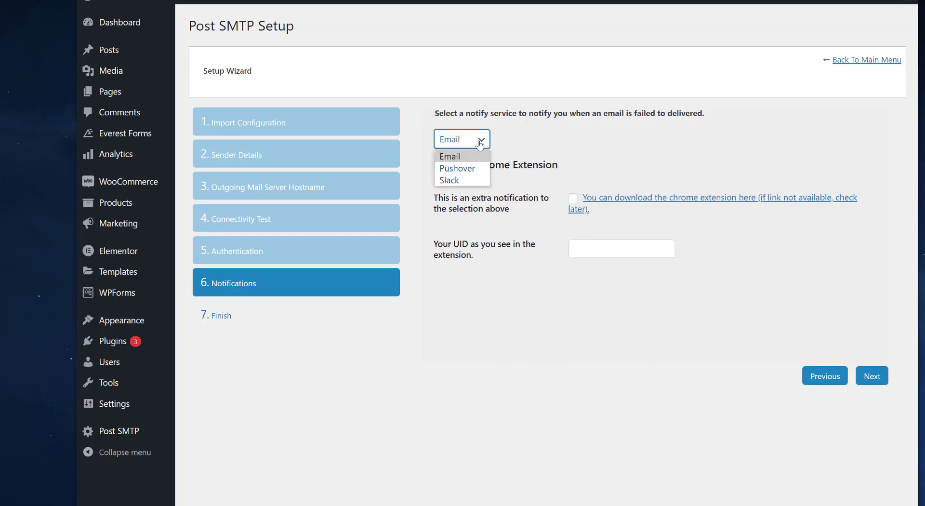
click(531, 155)
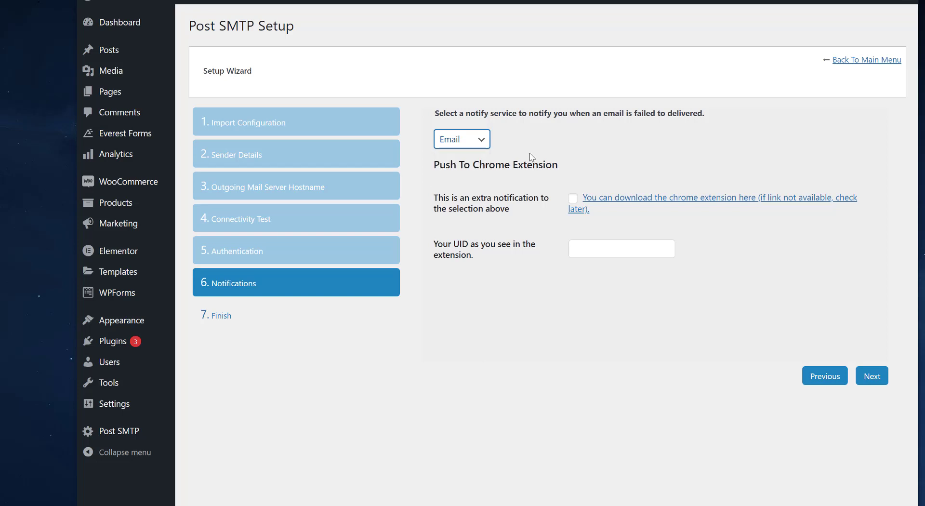
click(463, 144)
click(583, 140)
click(475, 142)
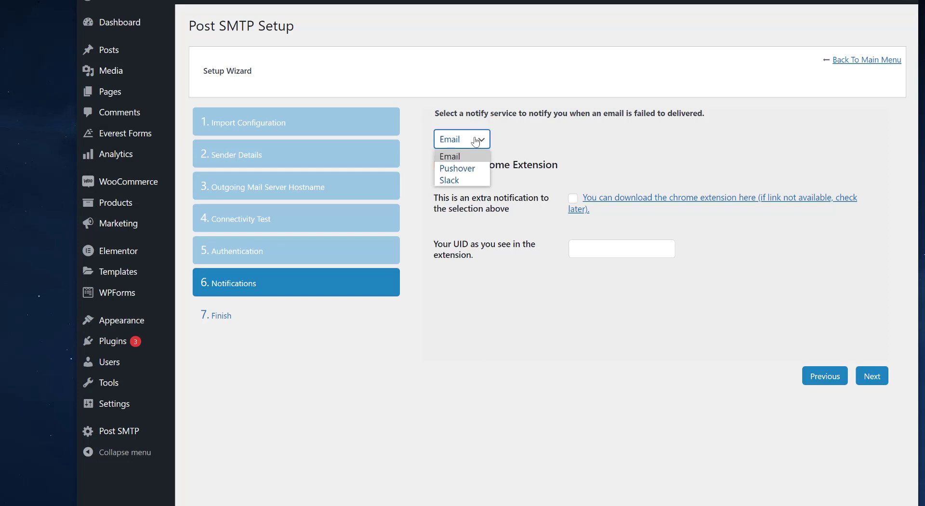
click(457, 168)
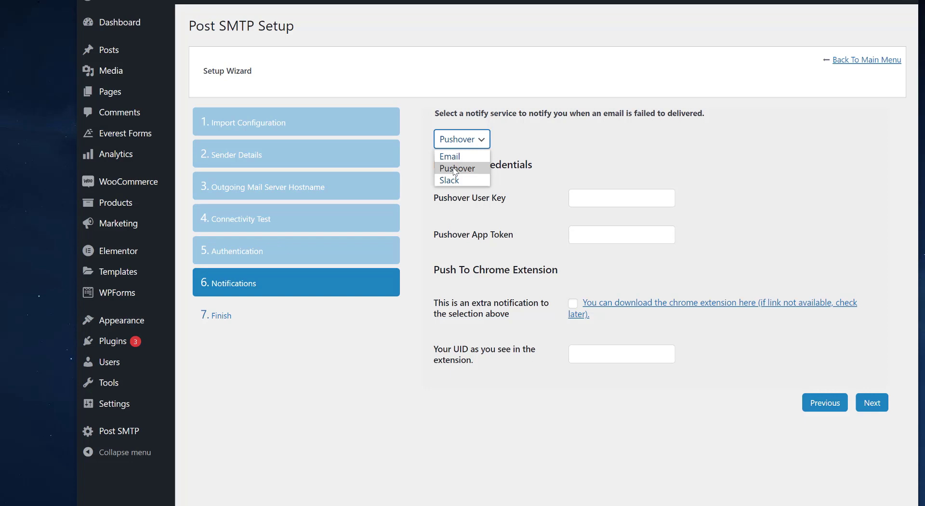
click(455, 169)
Step: Set the notify service back to Email and continue to the Finish step
click(455, 144)
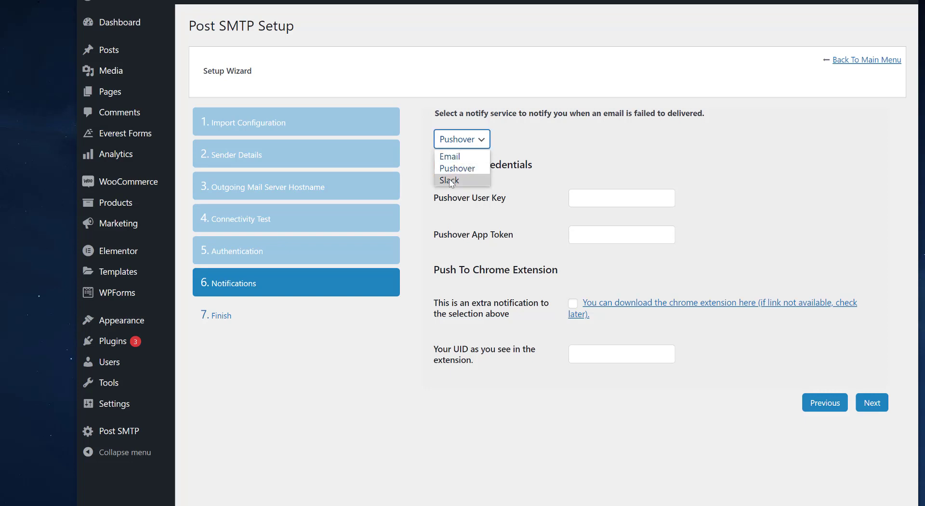
key(Down)
click(460, 155)
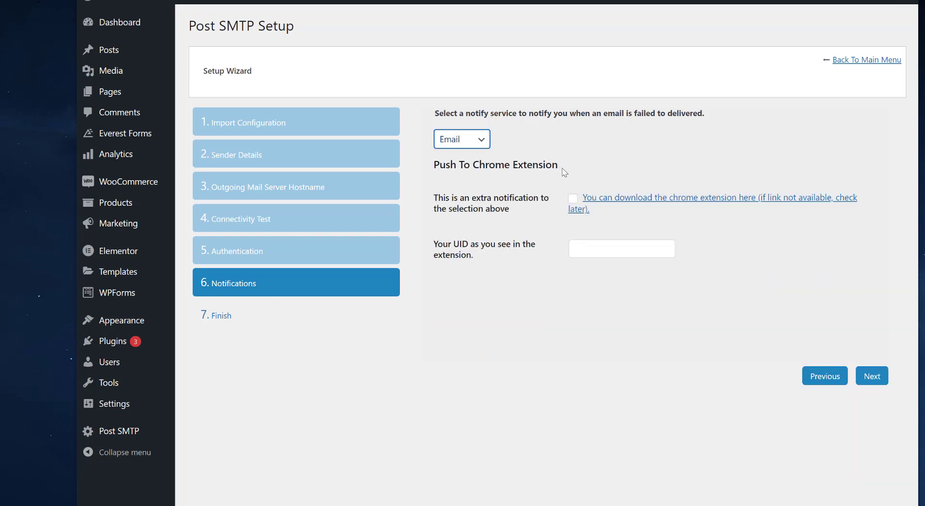
click(508, 238)
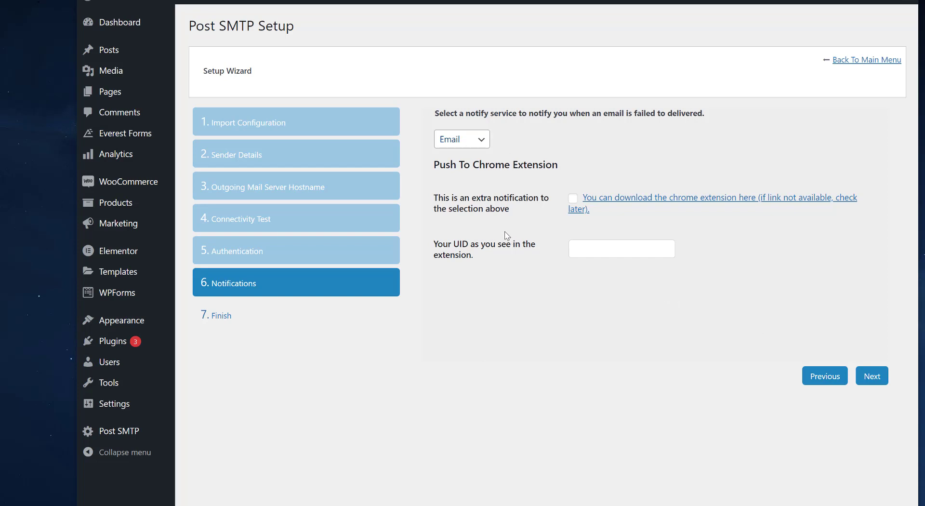
click(478, 145)
click(475, 157)
click(466, 141)
click(566, 146)
click(873, 376)
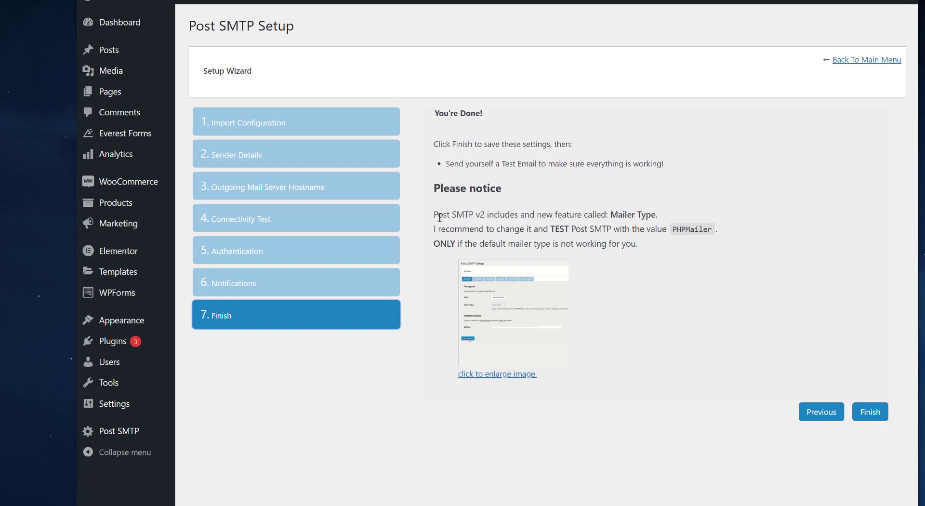
Step: Review the test-email and Mailer Type notes, then finish the wizard to save settings
click(520, 186)
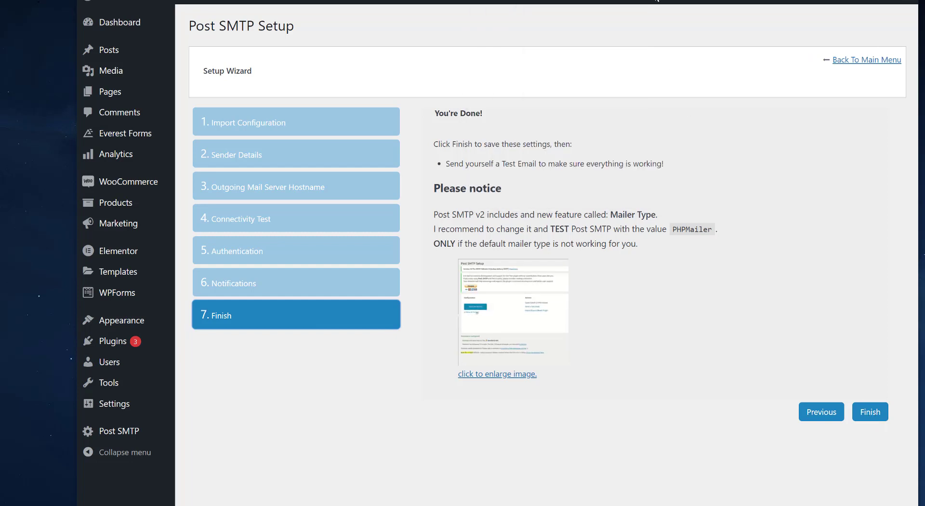
drag(458, 164, 666, 165)
click(674, 174)
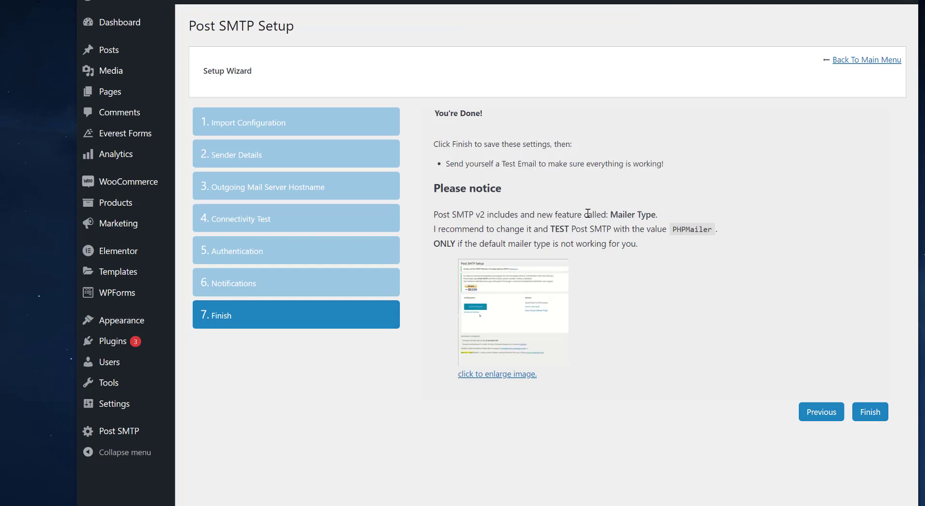
drag(487, 228, 613, 229)
click(601, 230)
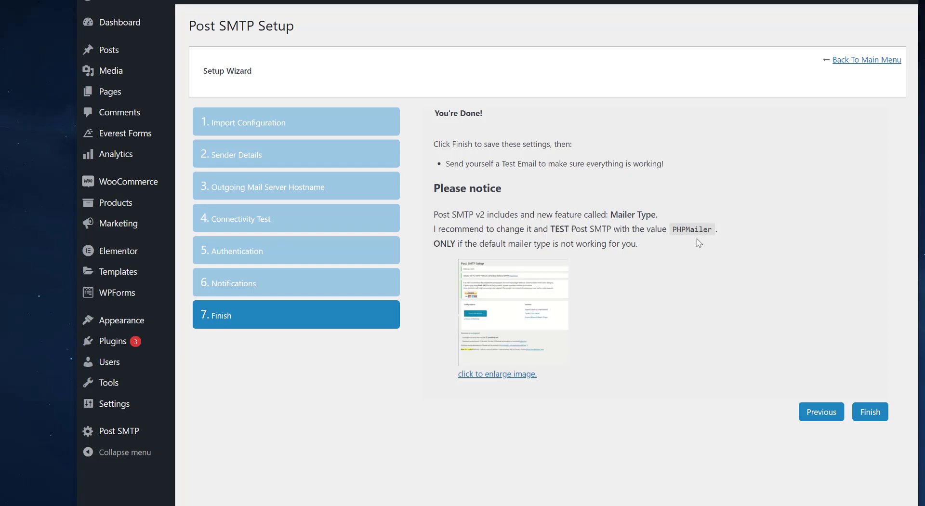
click(875, 418)
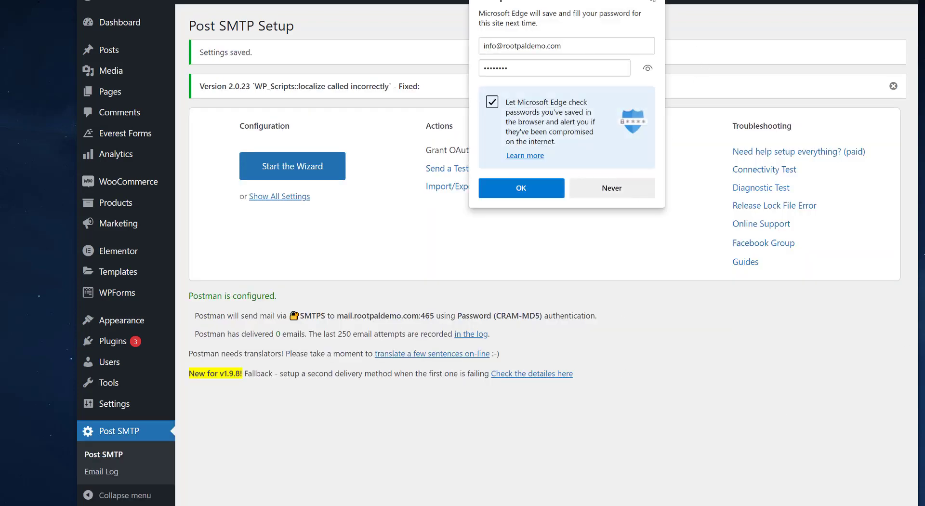
Step: Dismiss the save-password prompt and replace the test email recipient with another address
click(653, 3)
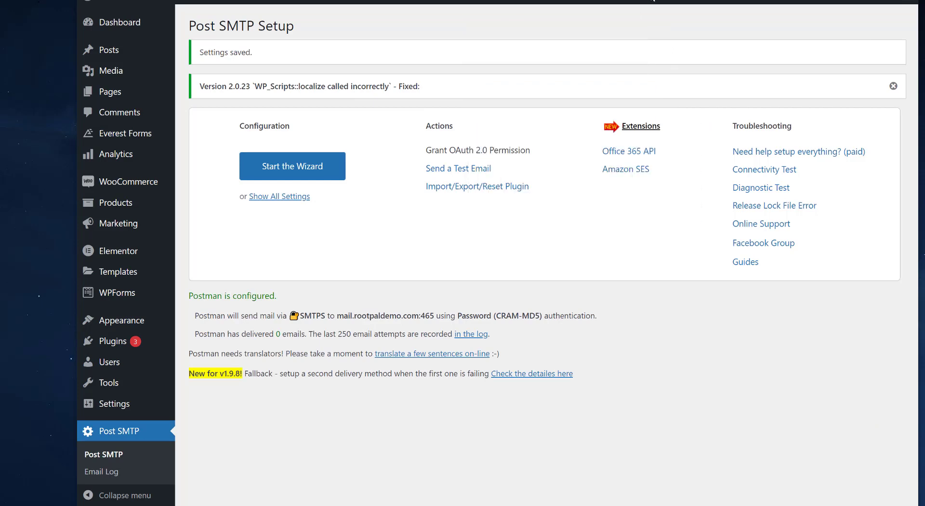
click(461, 169)
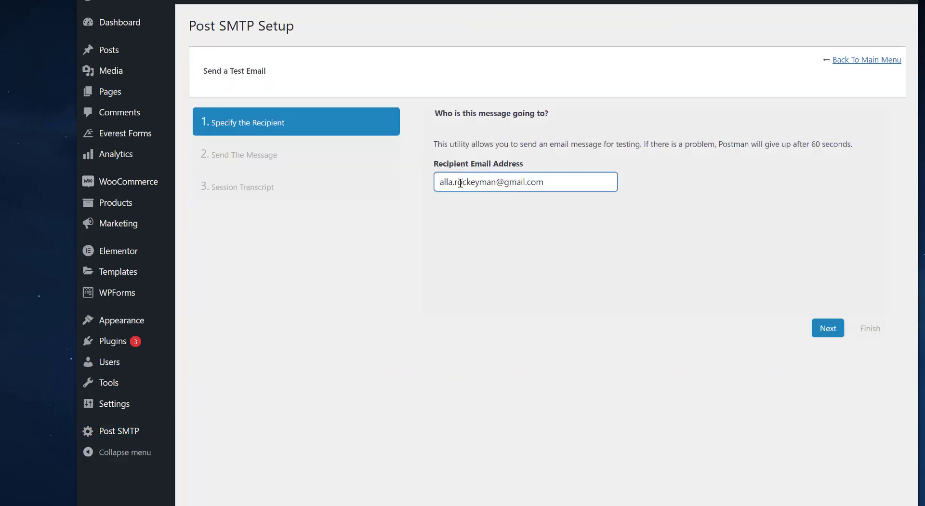
triple_click(580, 182)
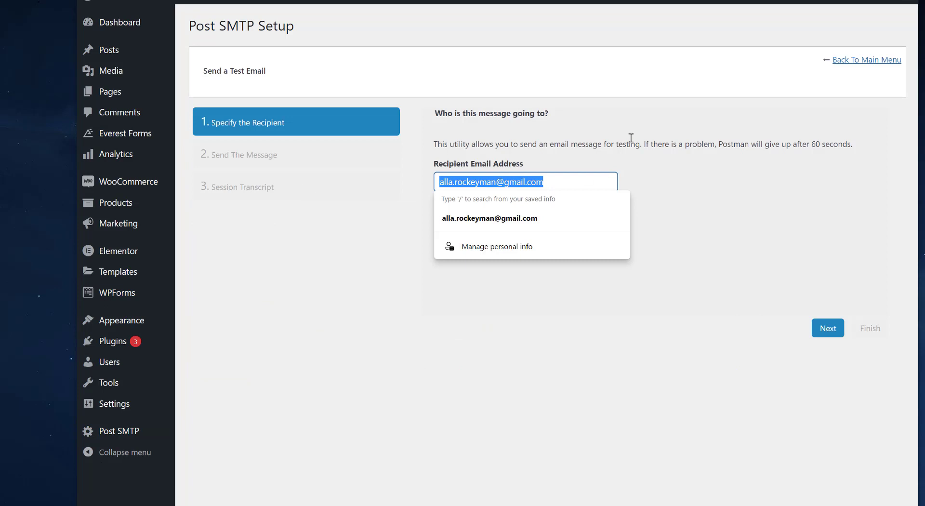
text(mray)
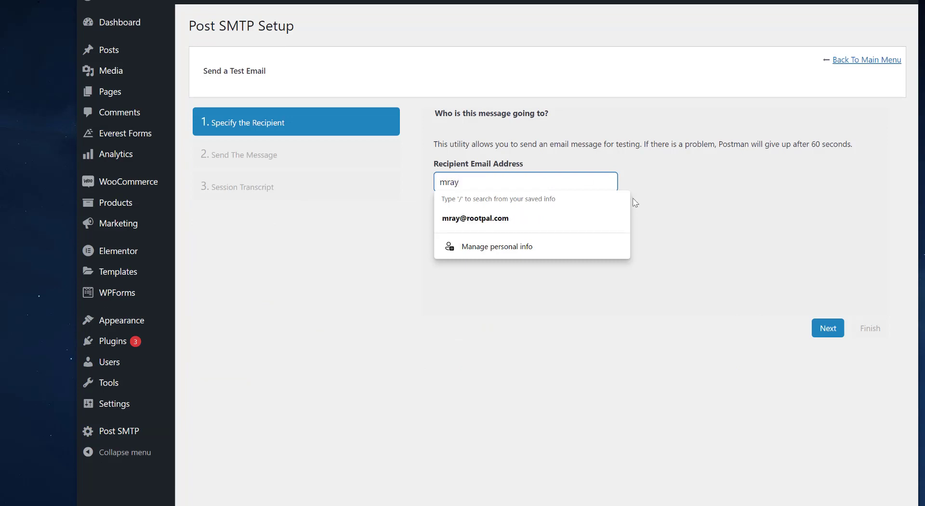
click(568, 218)
Step: Send the test email and check the Success delivery status
click(830, 328)
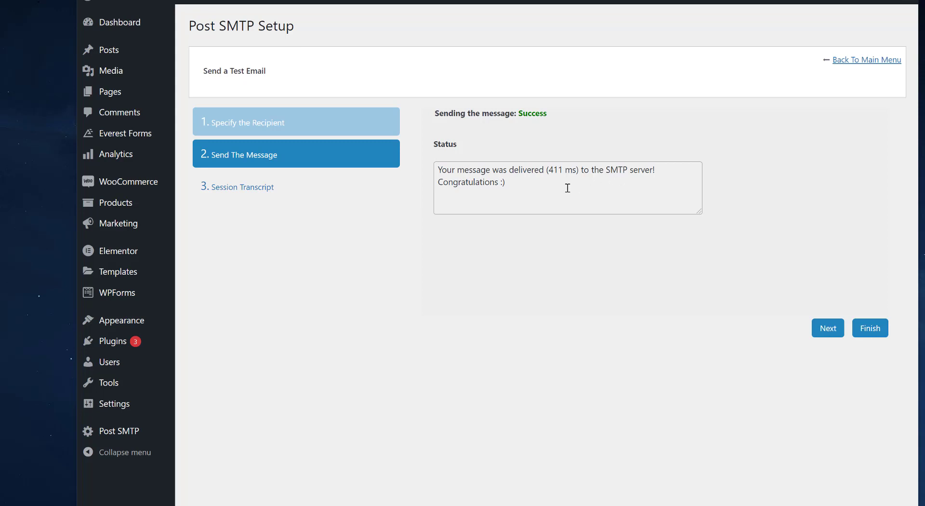
click(515, 179)
key(ctrl+a)
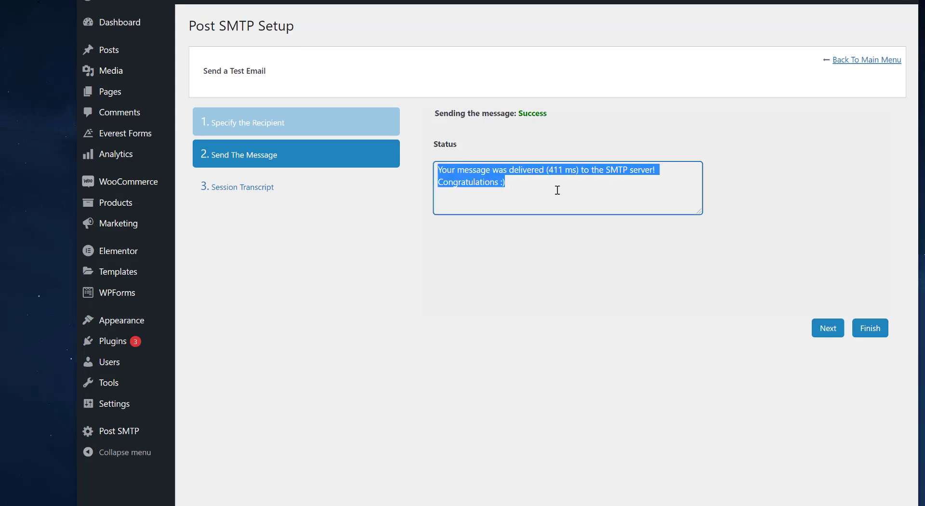
click(559, 190)
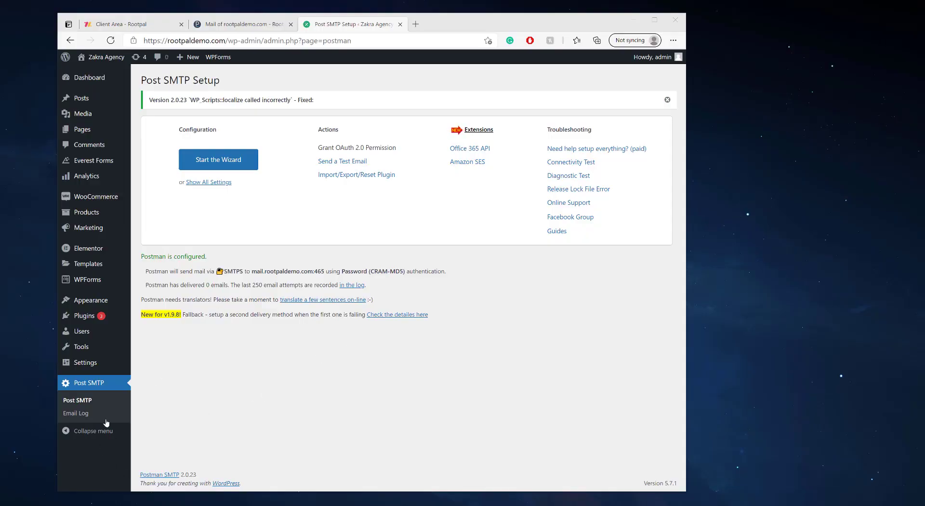
Step: Open the Email Log and check both Postman SMTP Test rows read 'All good, mail sent.'
click(73, 417)
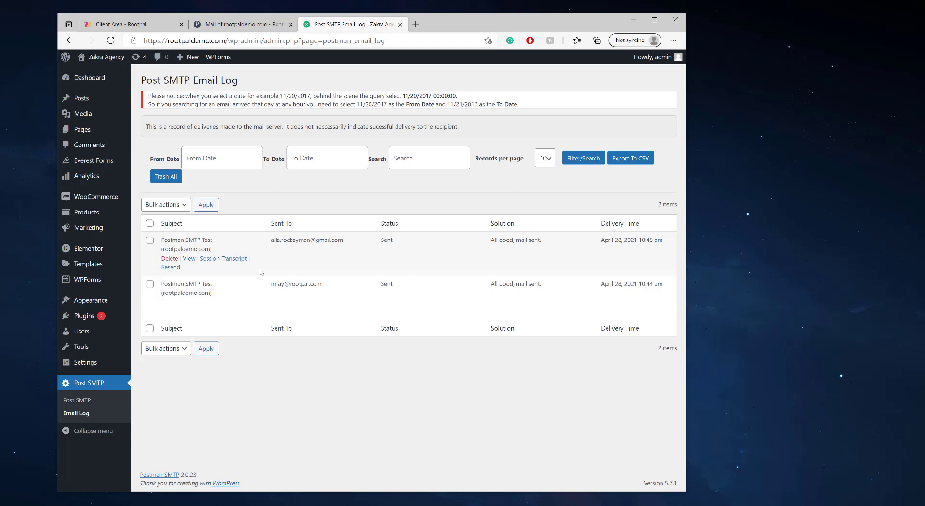
drag(489, 240, 553, 243)
click(553, 242)
drag(487, 286, 569, 285)
click(517, 296)
Step: Open the Dashboard and scroll to the Postman SMTP widget showing 2 sent emails
click(88, 80)
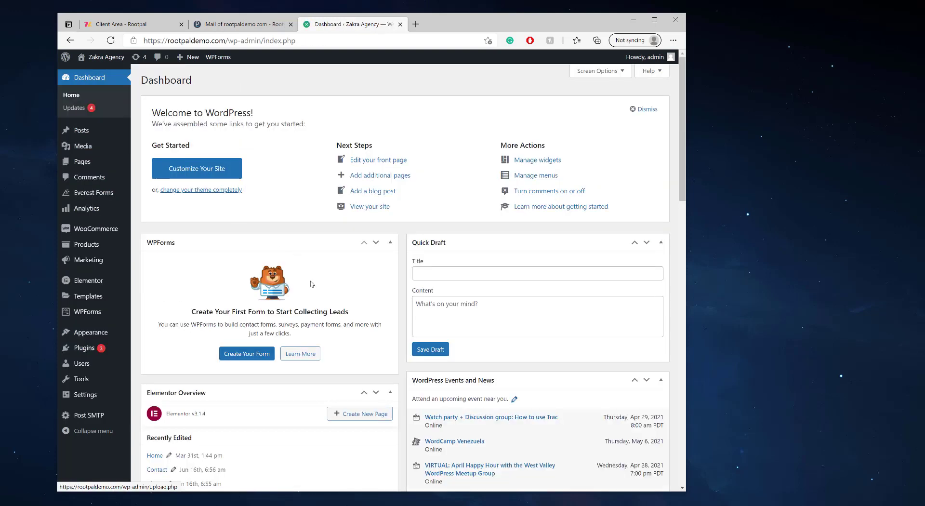
middle_click(311, 281)
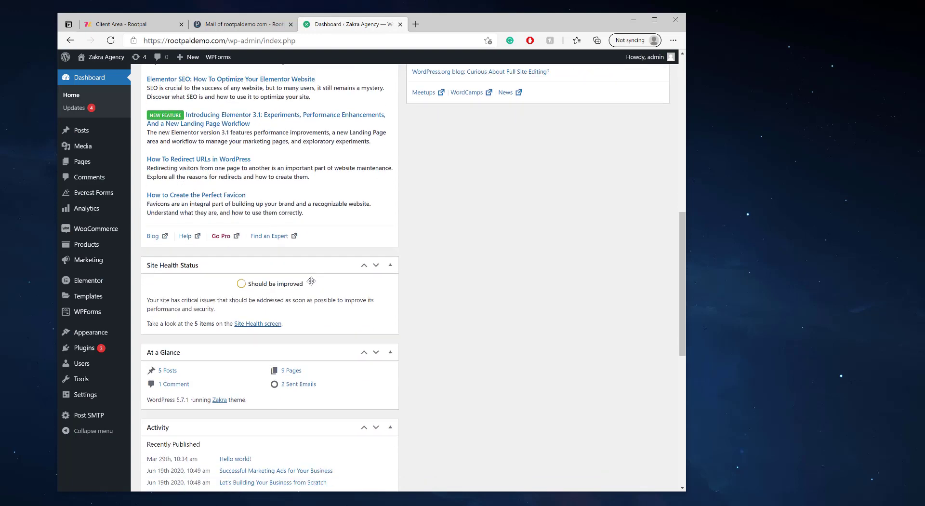
scroll(311, 281, down, 3)
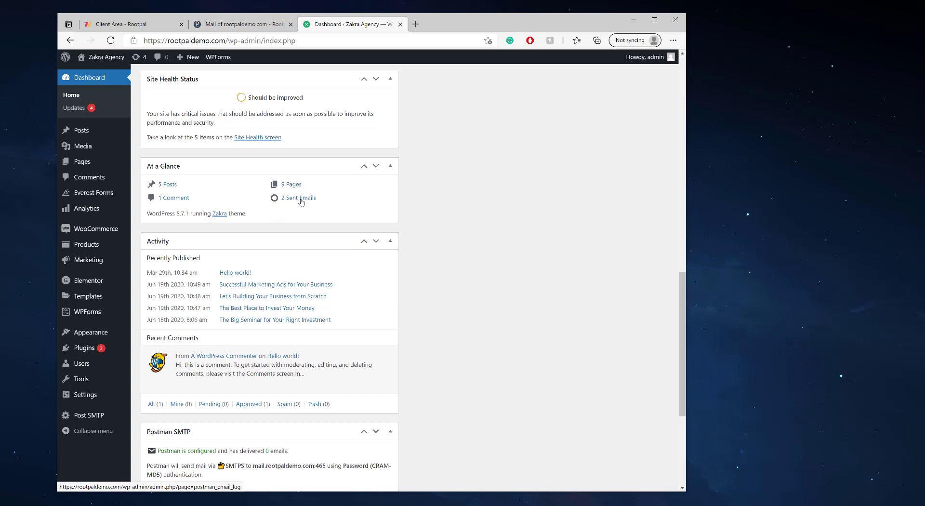
scroll(284, 240, down, 4)
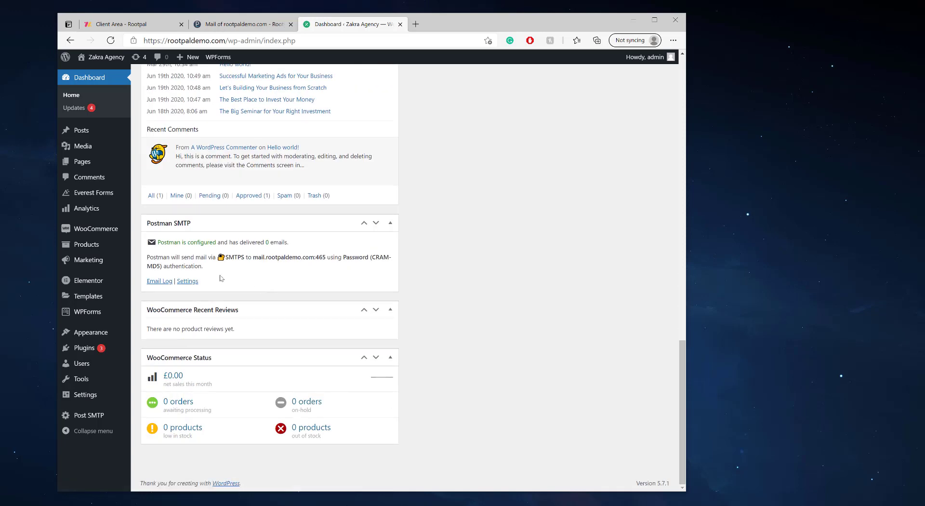
scroll(219, 276, up, 3)
scroll(220, 277, down, 3)
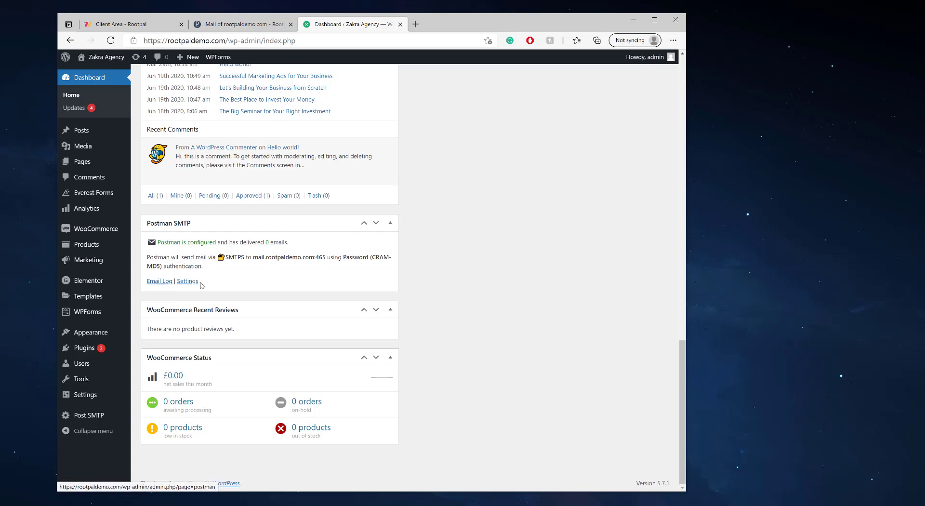
Step: Check the Email Log from the Postman widget, then return to the Post SMTP setup page
click(165, 284)
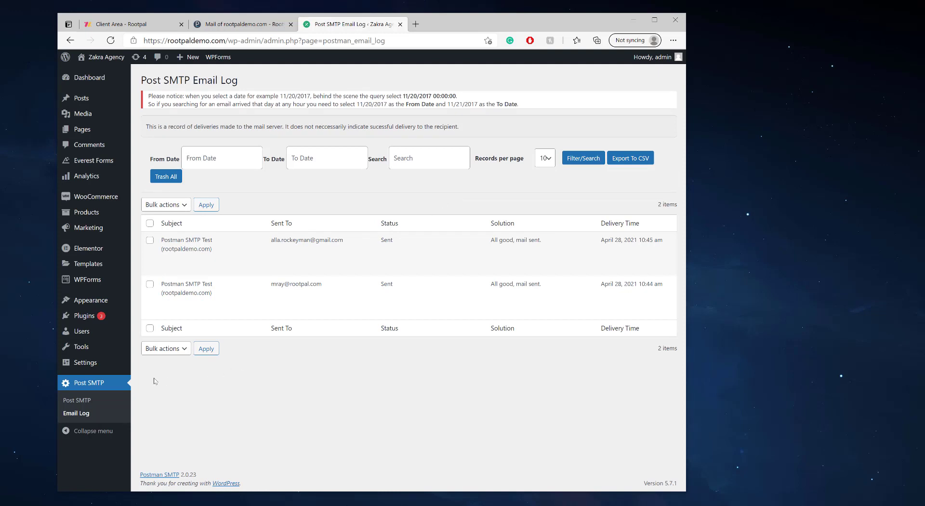
click(79, 401)
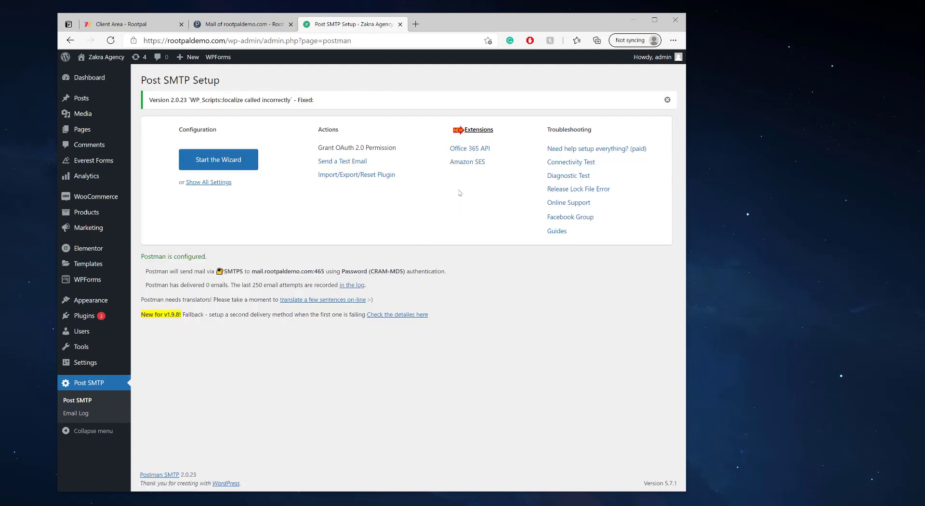